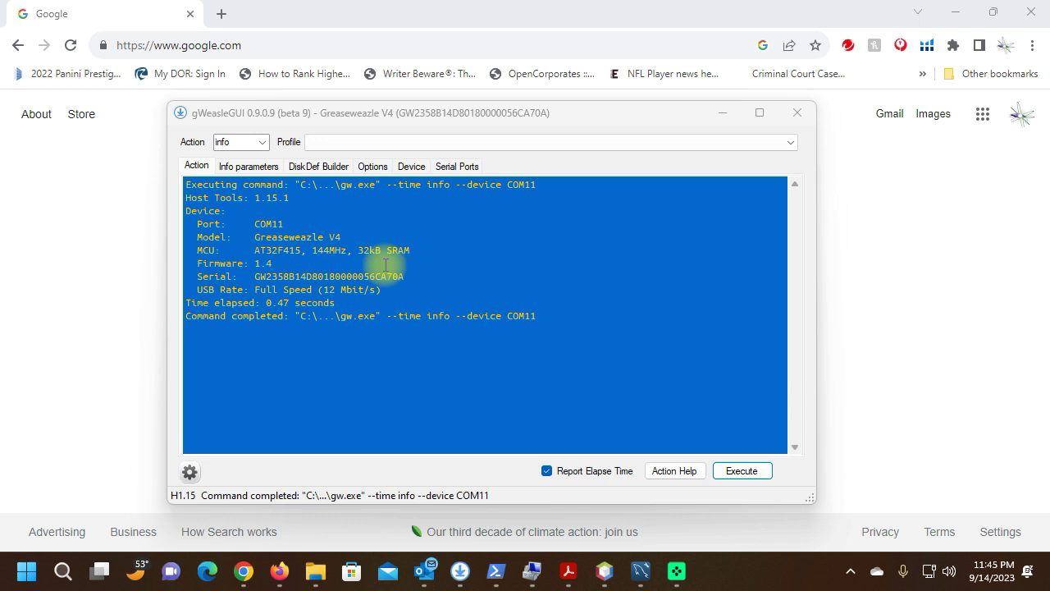
click(110, 228)
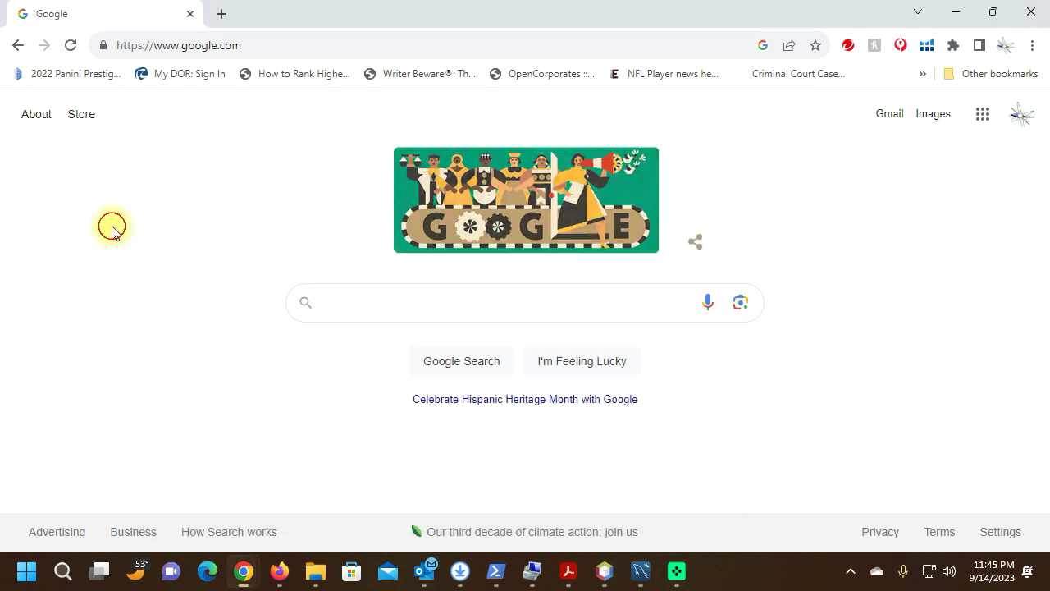
click(208, 46)
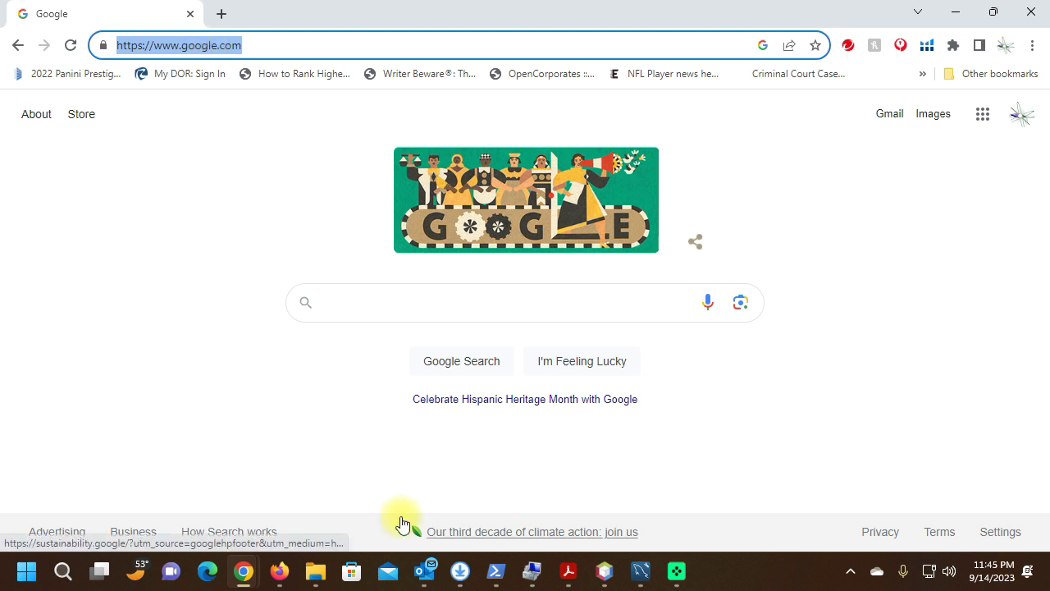
click(460, 570)
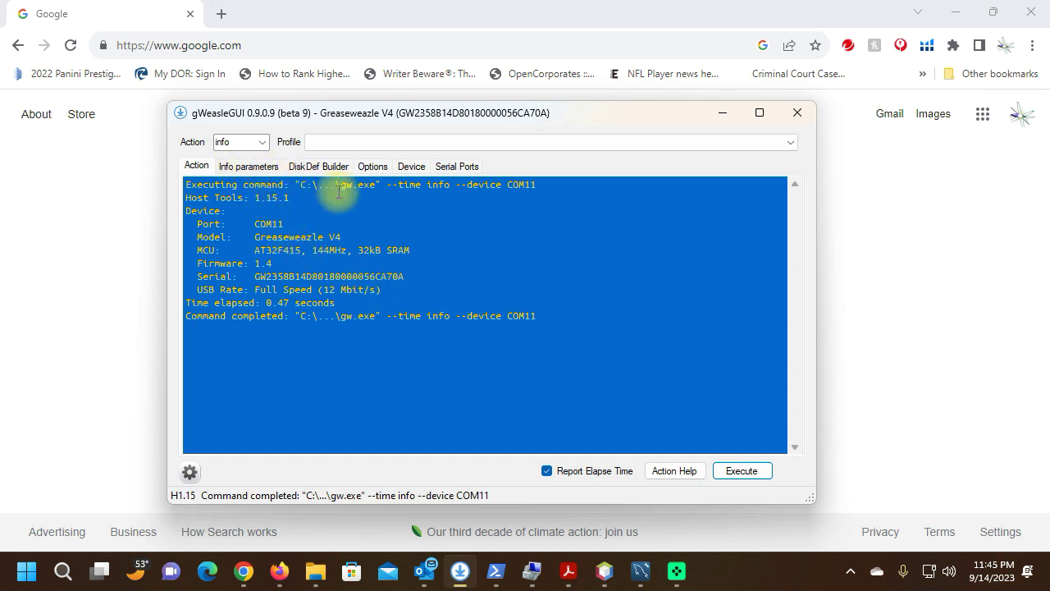
- Set the Greaseweazle action to read
click(263, 142)
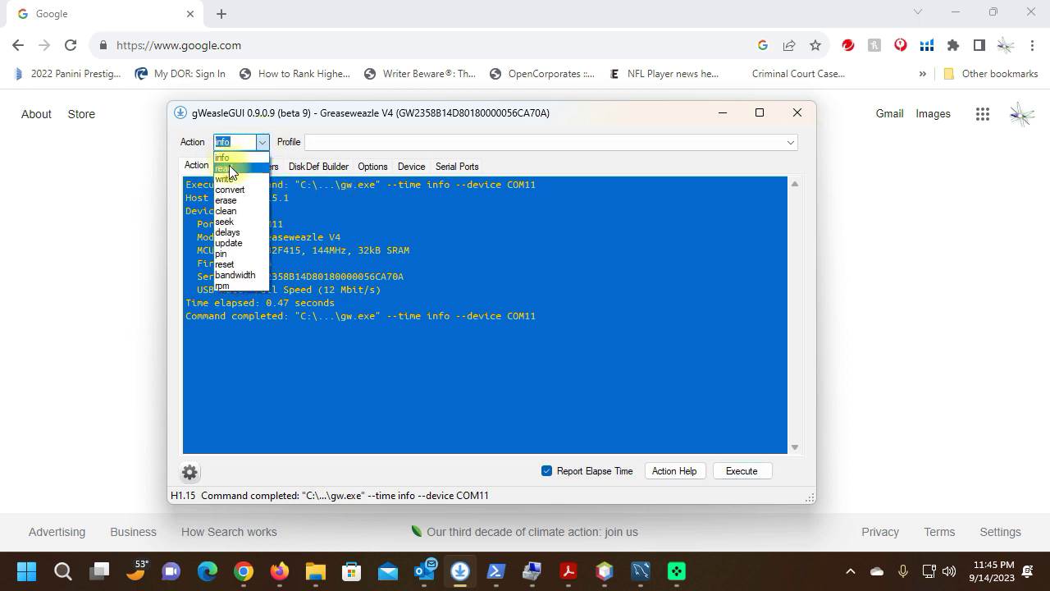
click(257, 168)
click(257, 168)
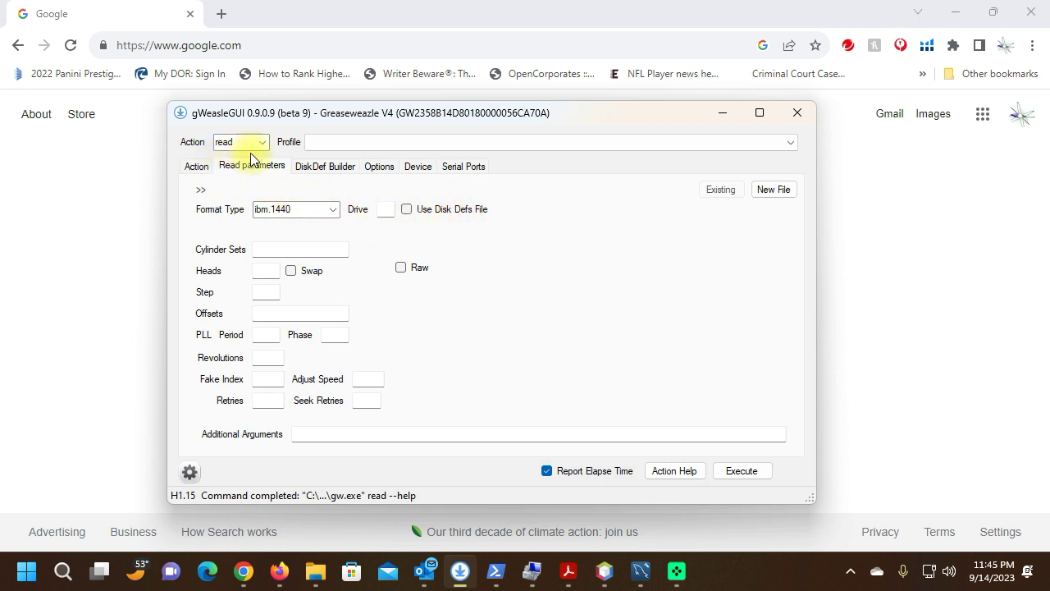
- Switch to Chrome and open the website support.leapmaker.com
click(116, 164)
click(204, 56)
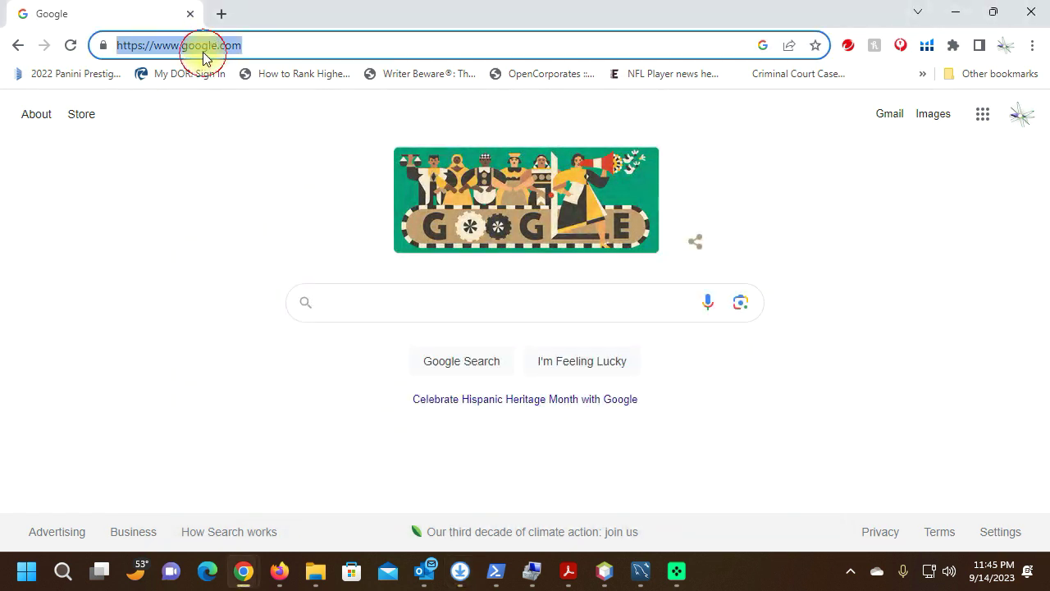
text(suppor)
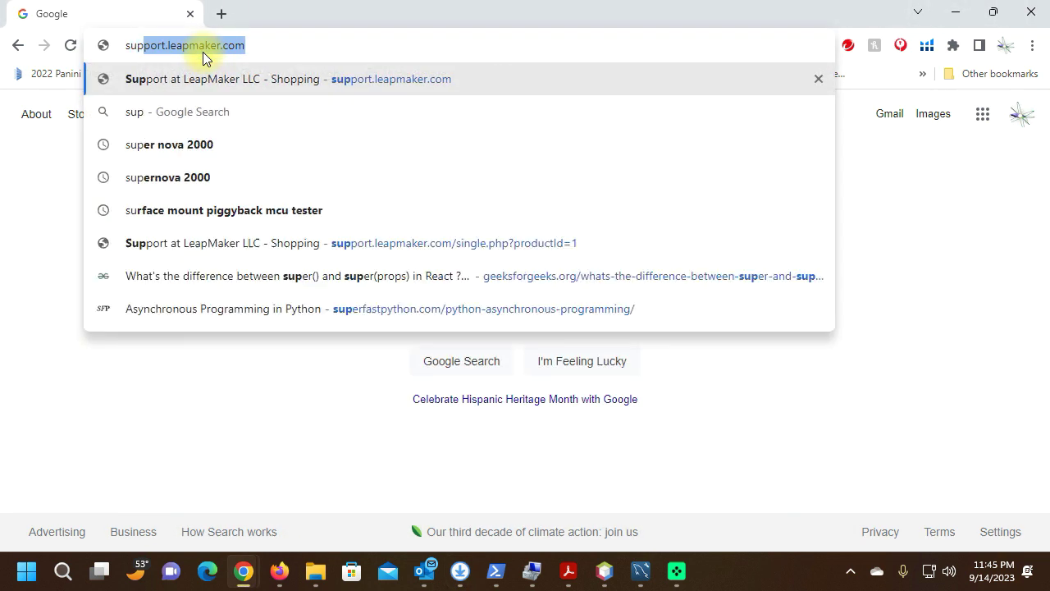
text(t)
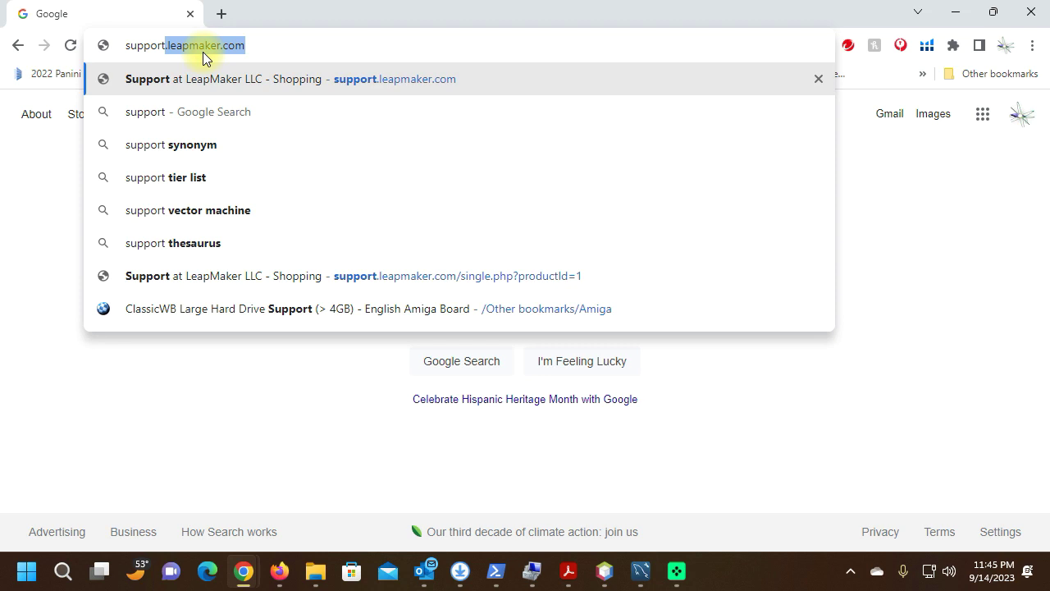
key(Return)
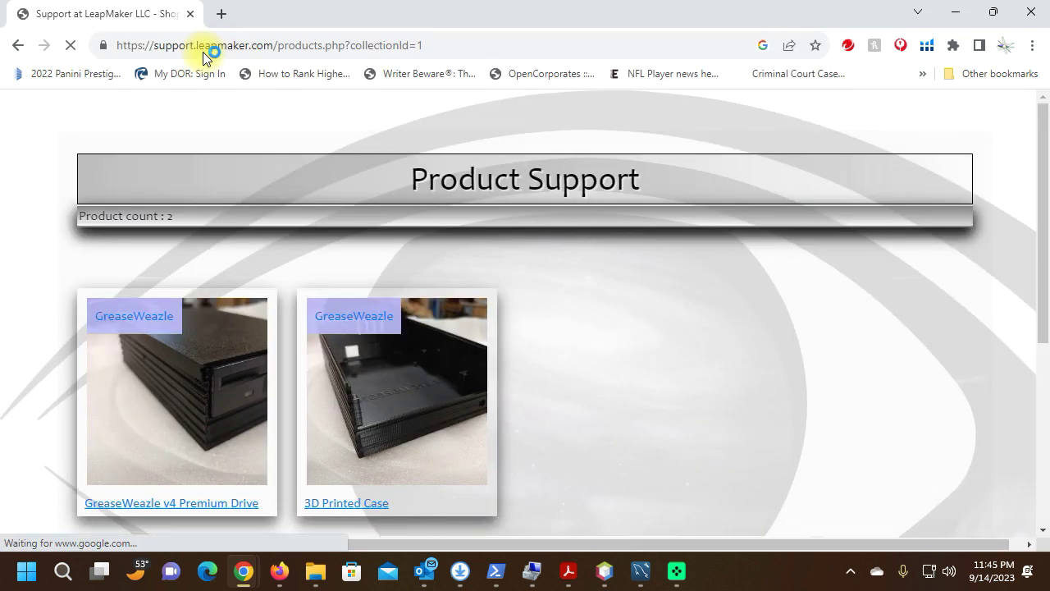
- Open the GreaseWeazle v4 Premium Drive support page and go to its Software section
click(185, 425)
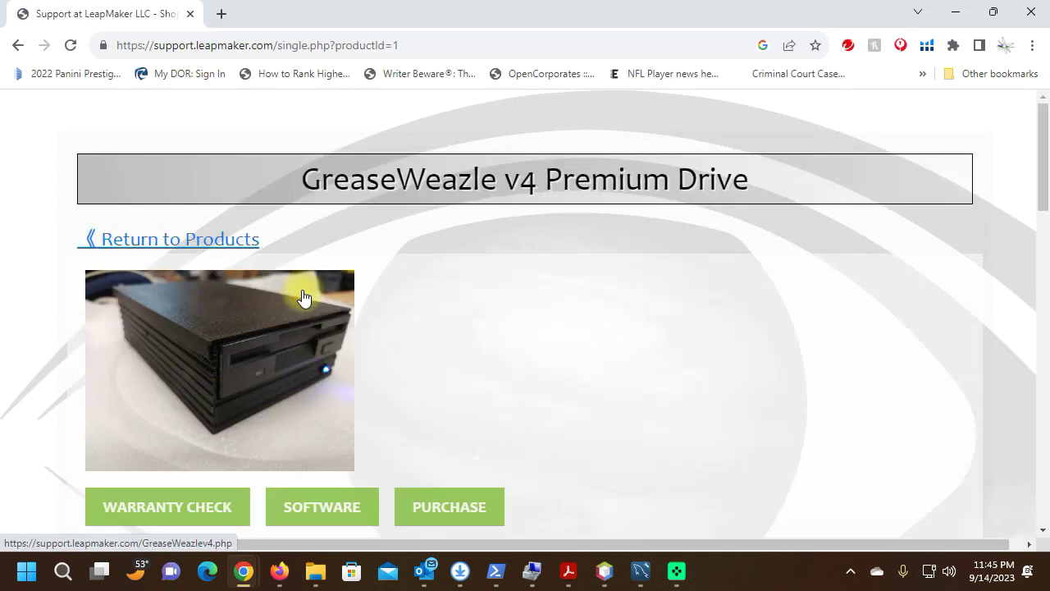
scroll(429, 341, down, 1)
scroll(429, 341, down, 2)
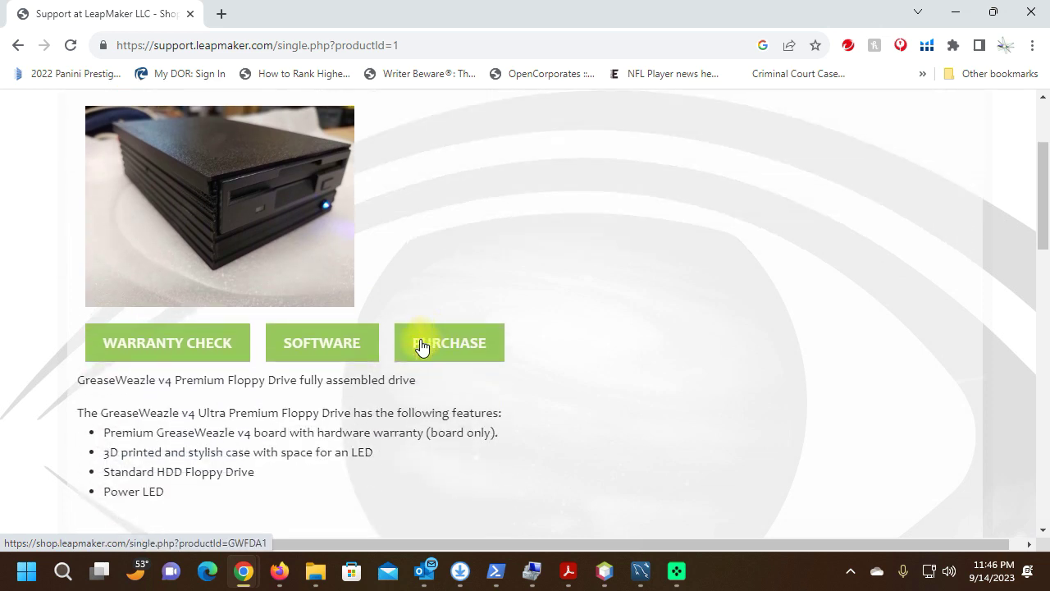
click(321, 353)
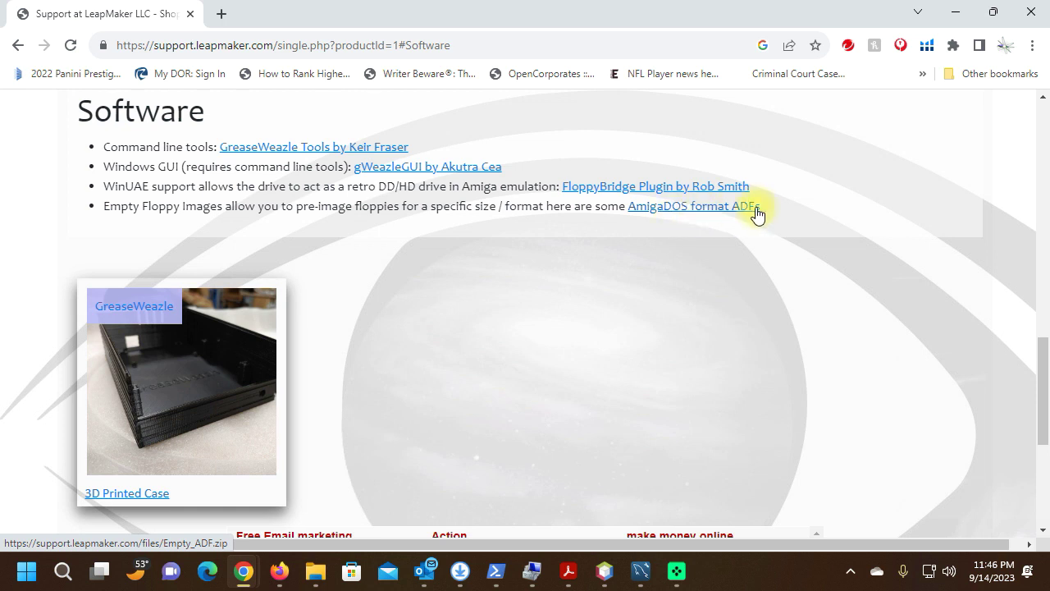
- Download the AmigaDOS format ADFs archive and open the downloaded Empty_ADF.zip
click(693, 212)
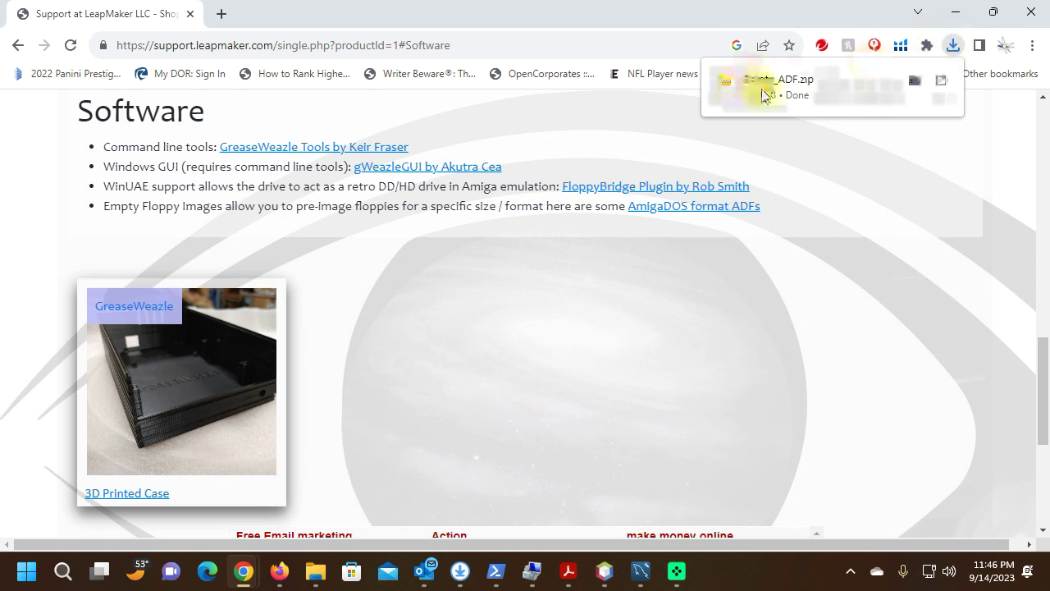
mouse_move(797, 85)
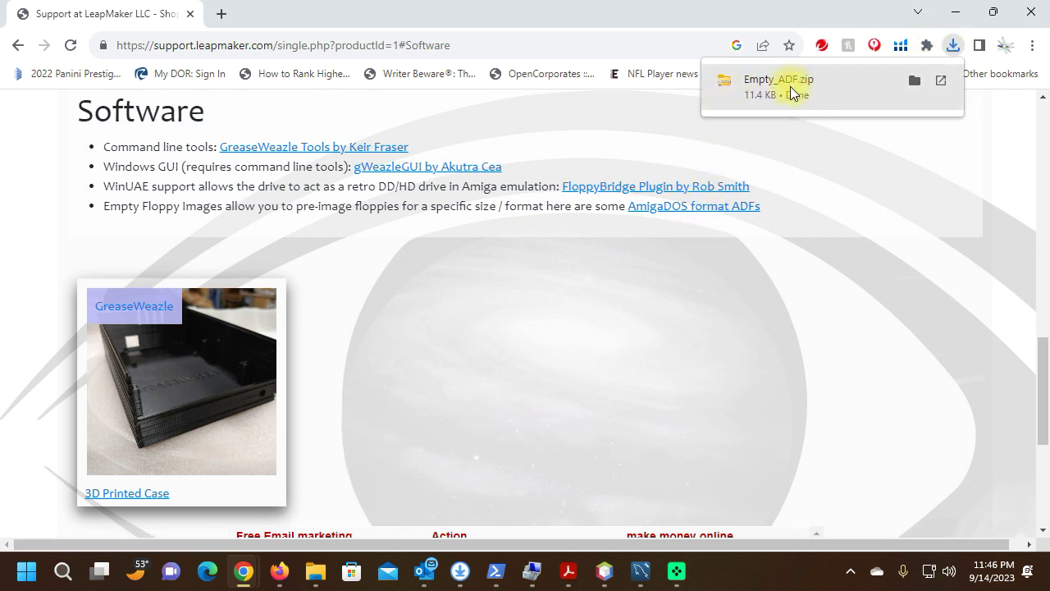
click(787, 86)
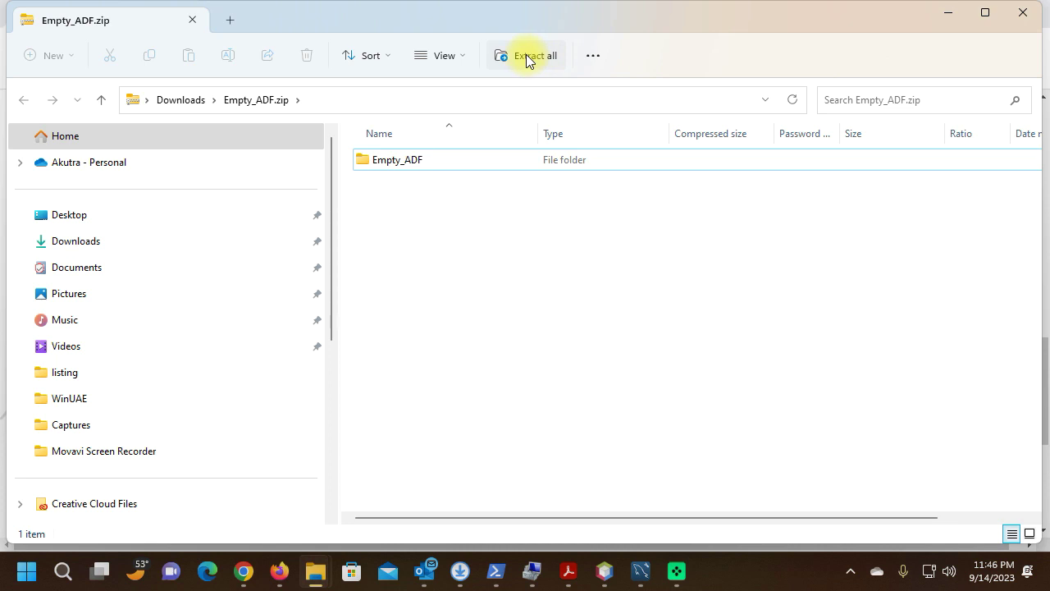
- Extract all files from Empty_ADF.zip into the Empty_ADF folder under Downloads, and close the File Explorer windows
click(386, 167)
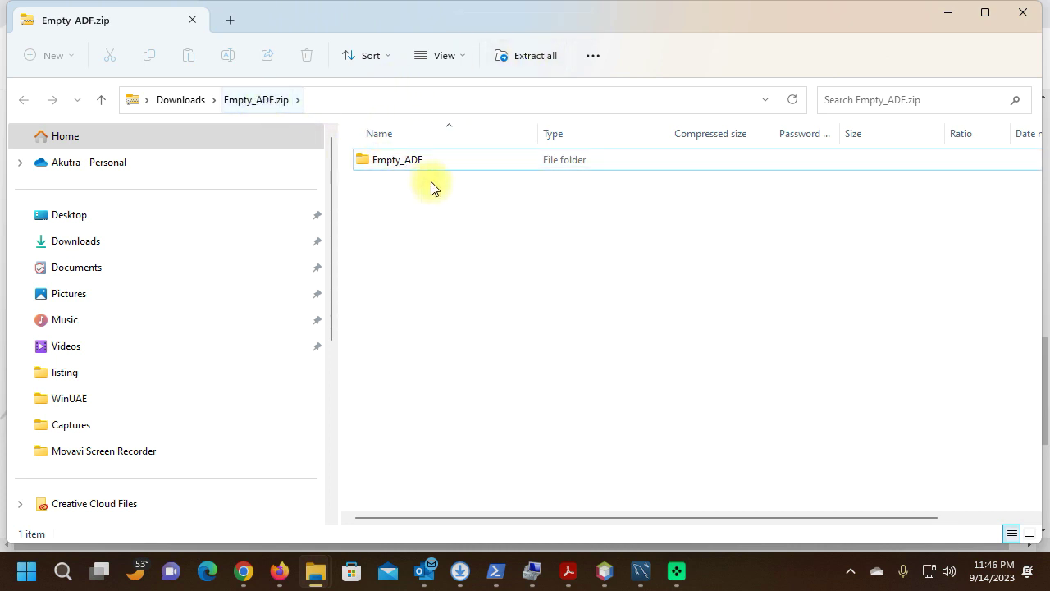
click(530, 59)
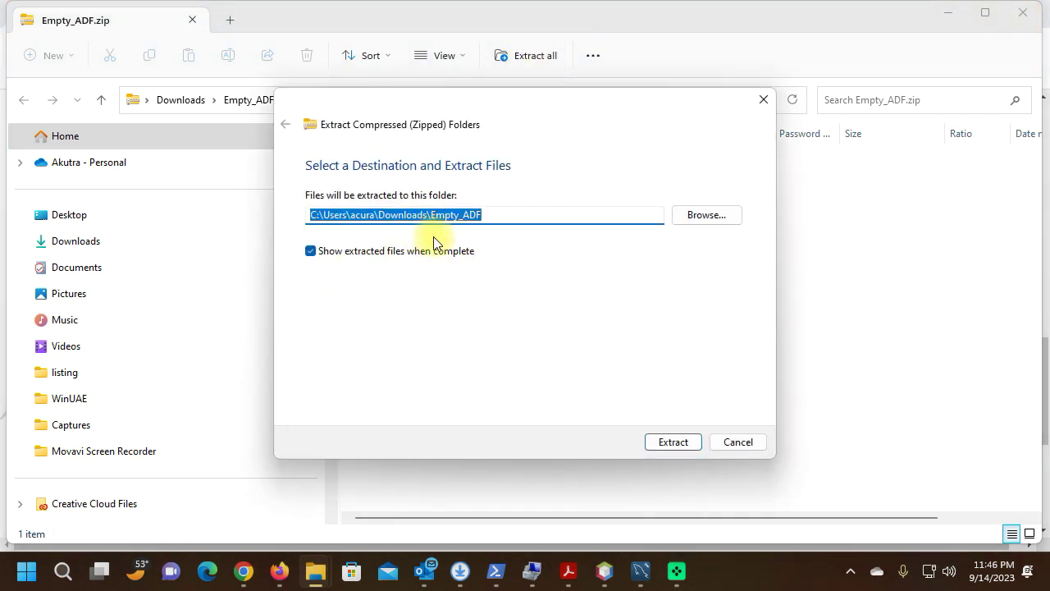
double_click(393, 214)
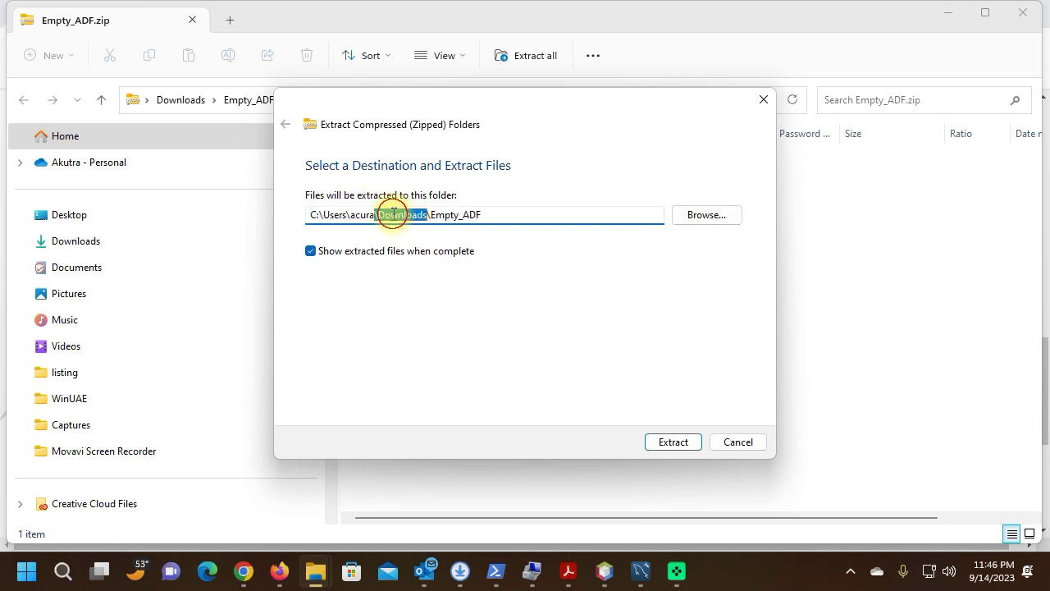
click(661, 448)
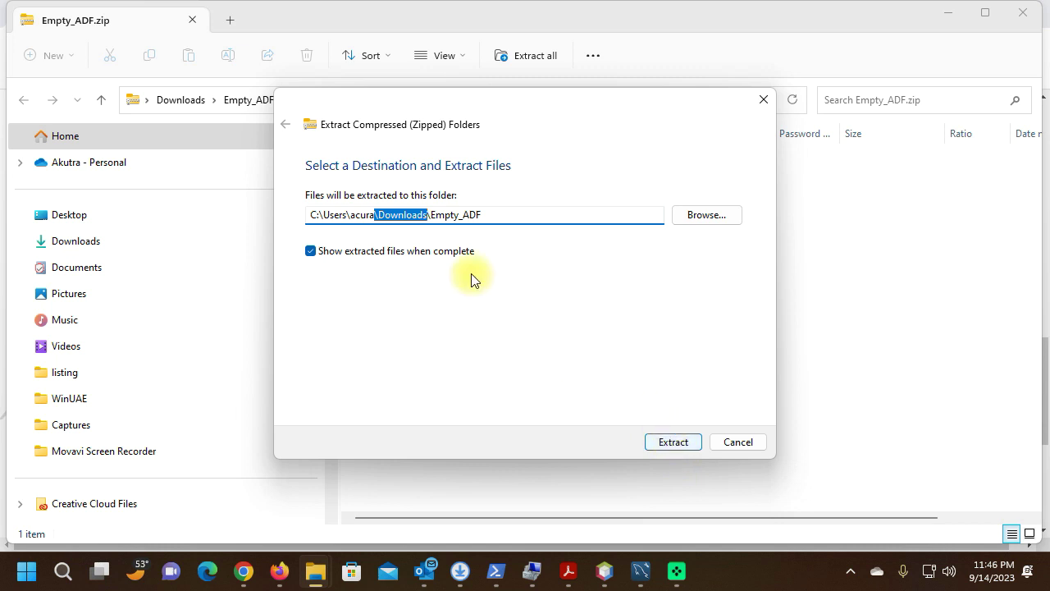
click(405, 213)
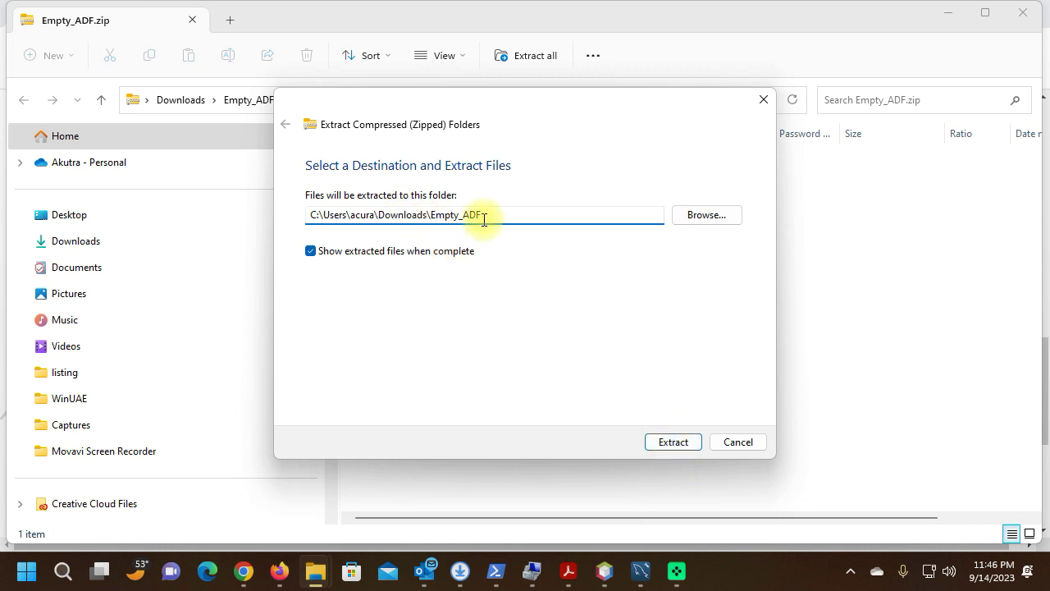
click(673, 443)
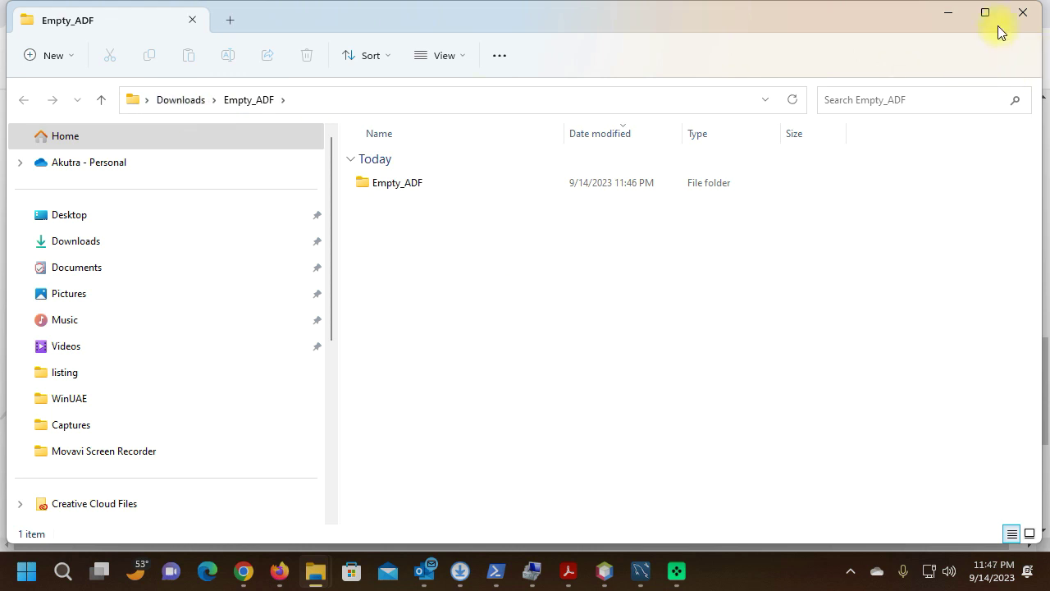
click(1022, 12)
click(1022, 13)
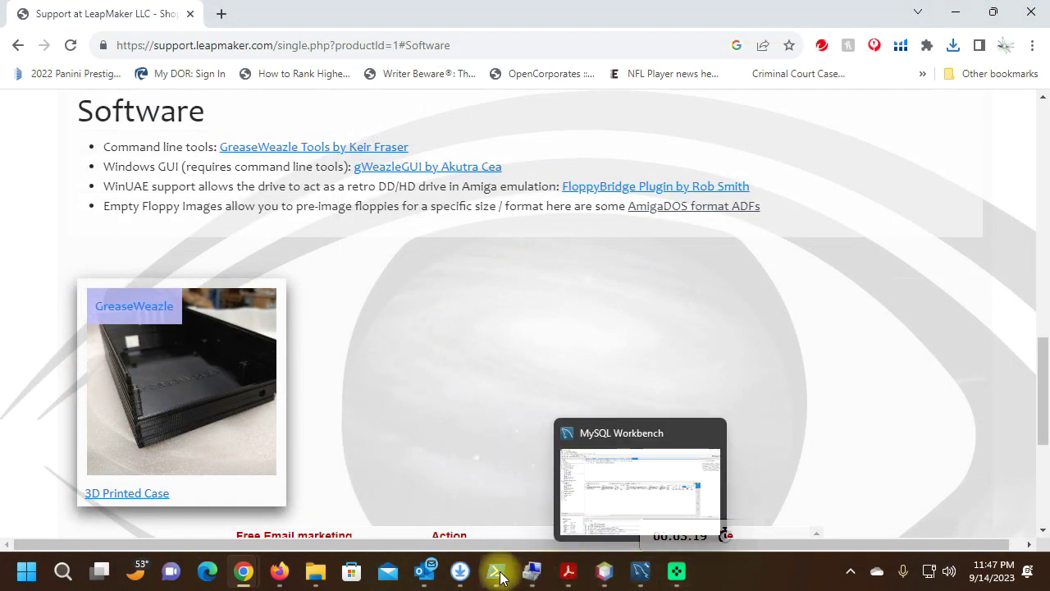
- Switch to gWeasleGUI and examine the device details and available serial ports, ending on the read parameters
click(461, 571)
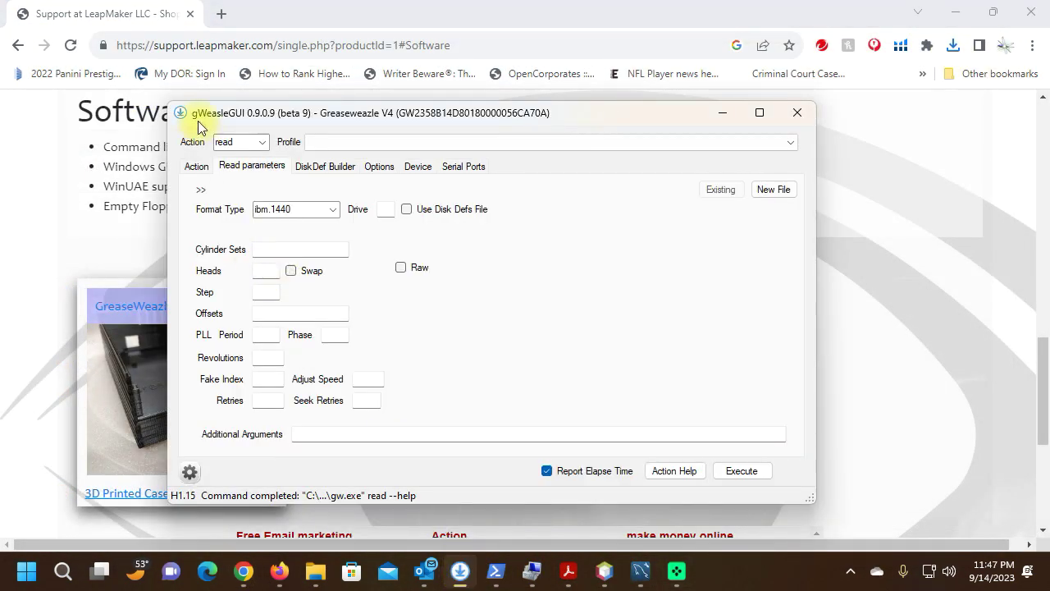
drag(256, 120, 277, 118)
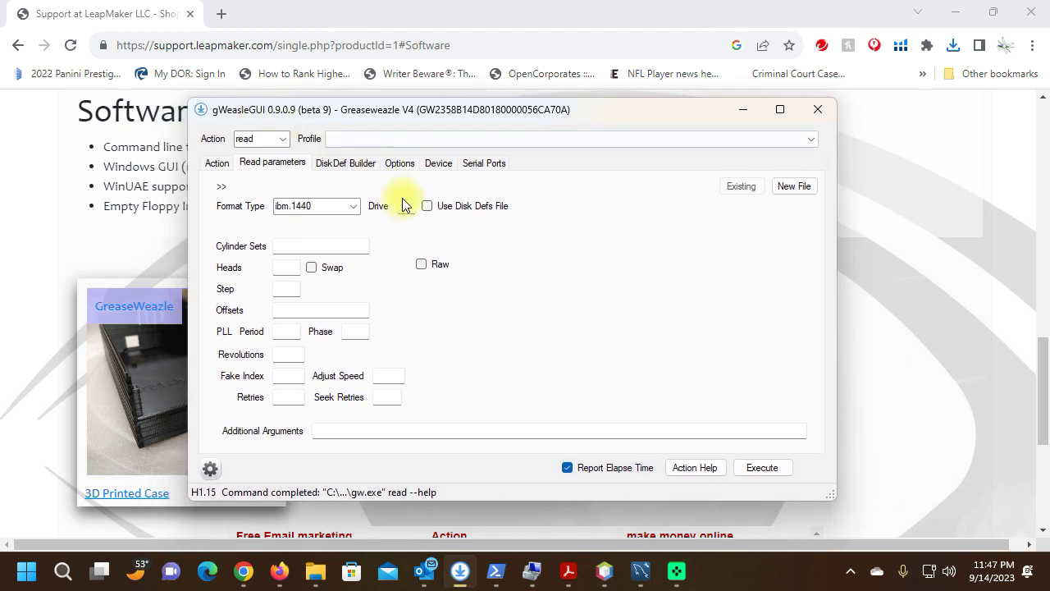
click(435, 163)
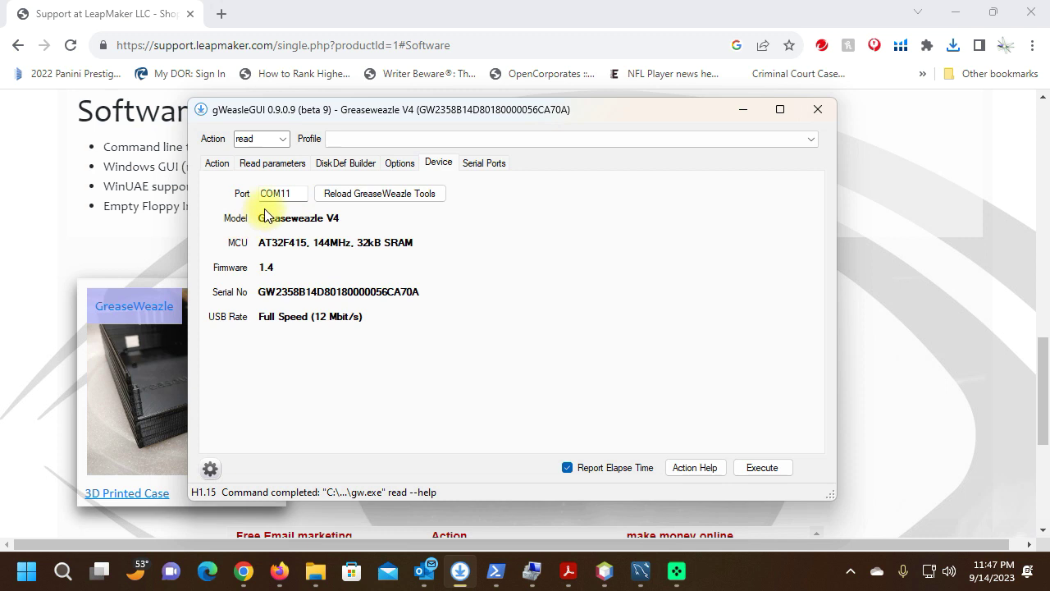
click(483, 167)
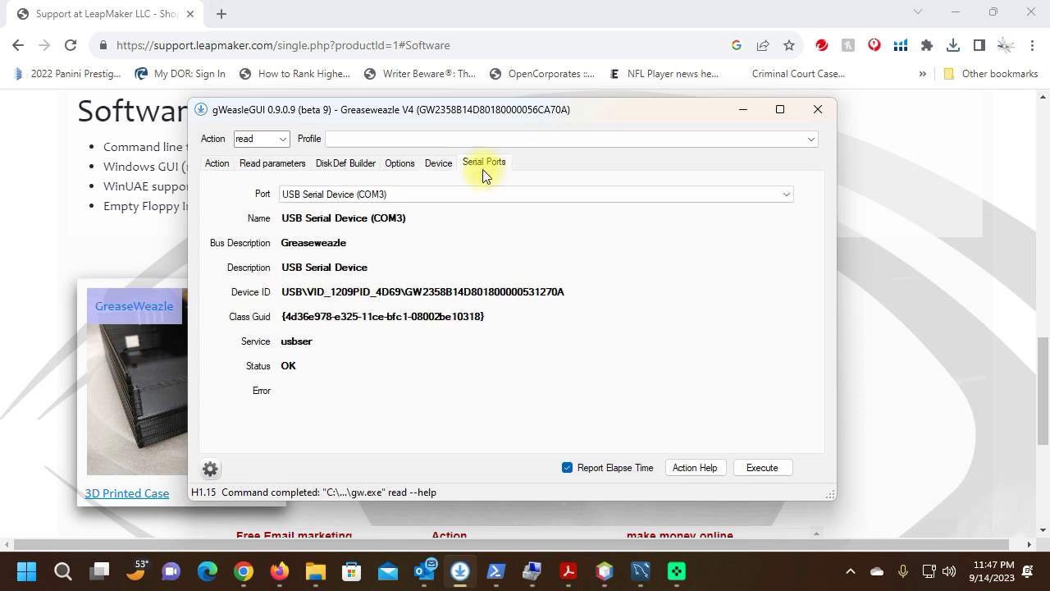
click(352, 197)
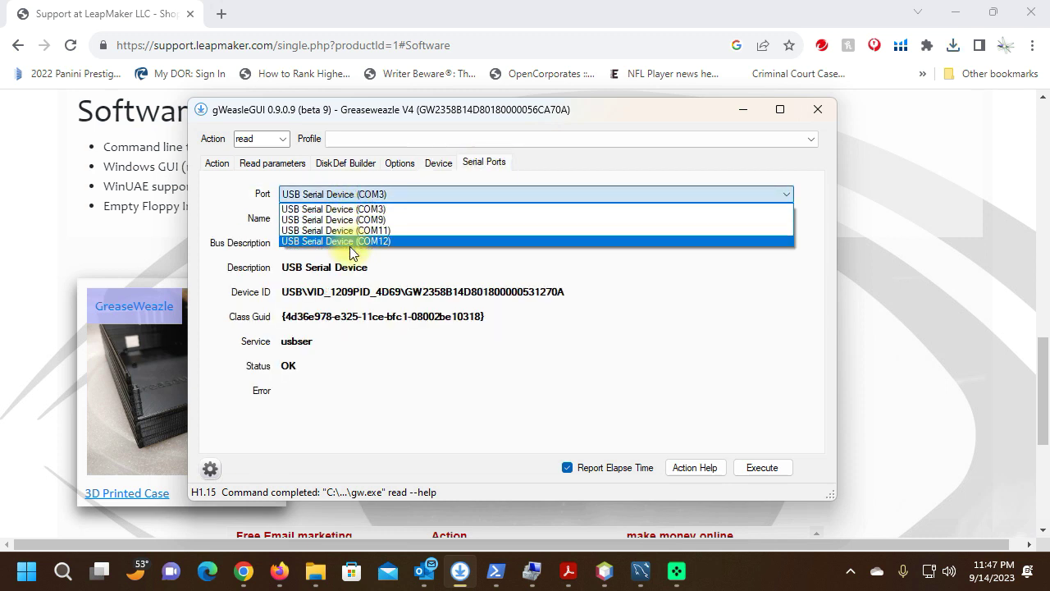
click(375, 196)
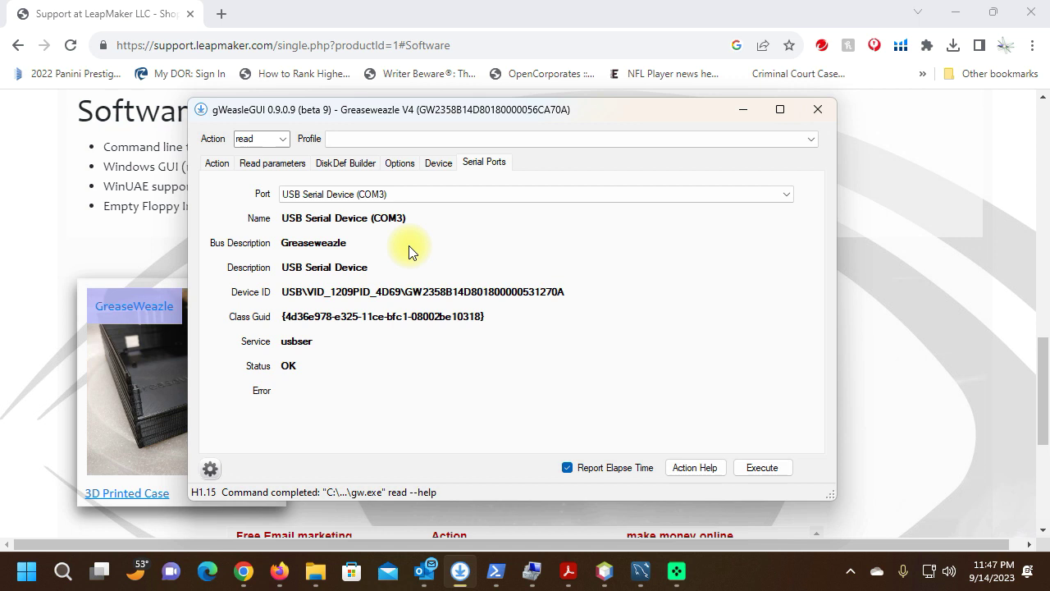
click(438, 163)
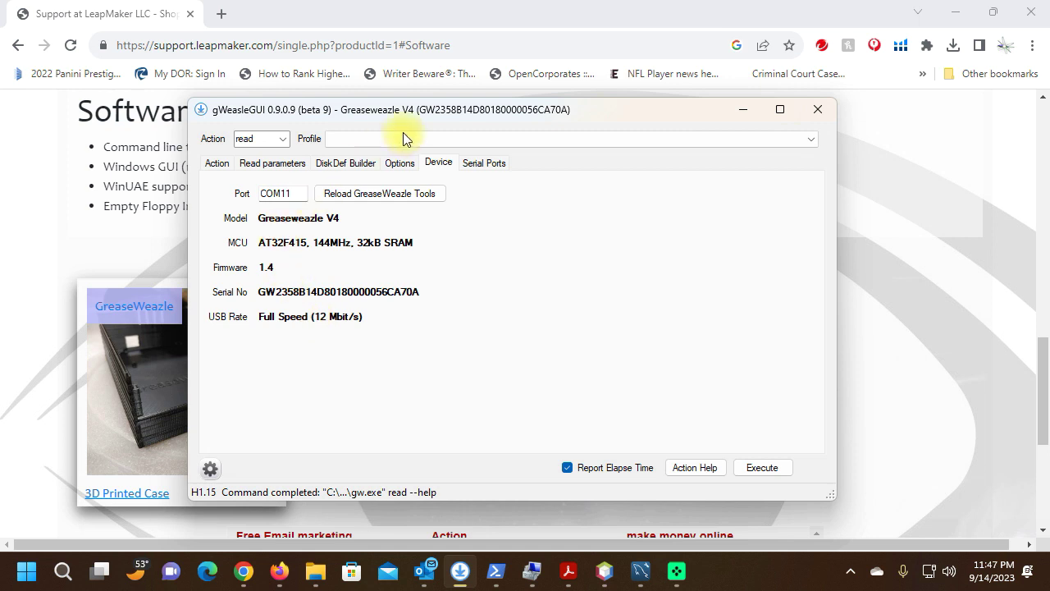
click(381, 165)
click(267, 163)
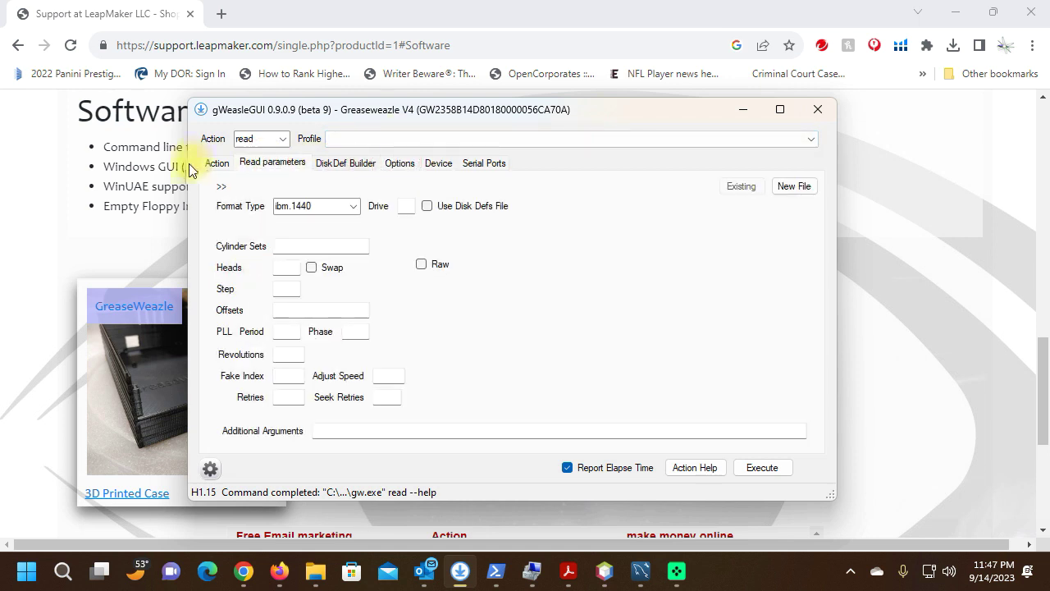
- Set the Greaseweazle action to write
double_click(264, 139)
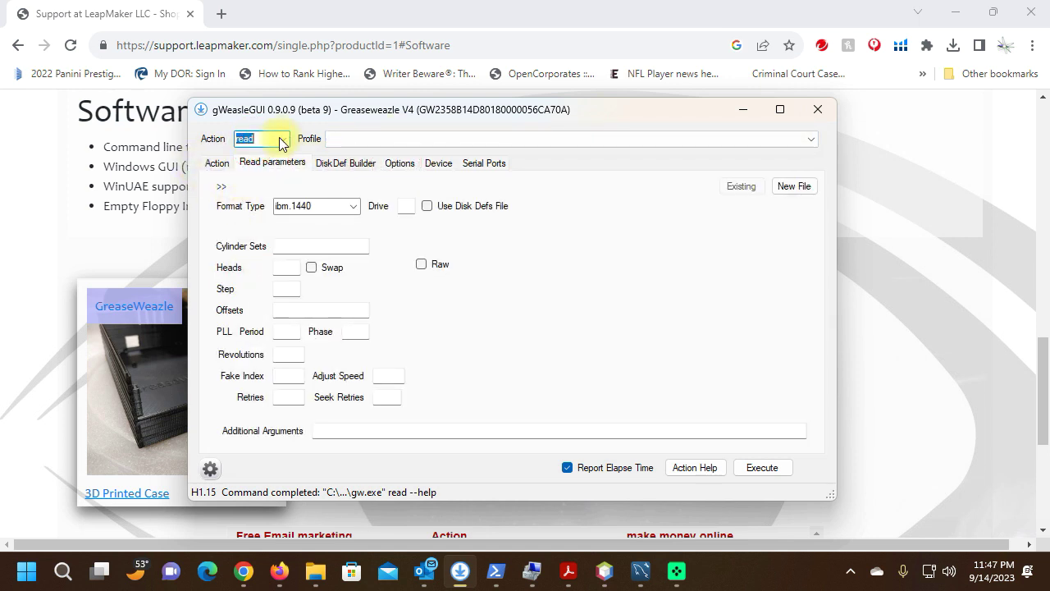
click(266, 139)
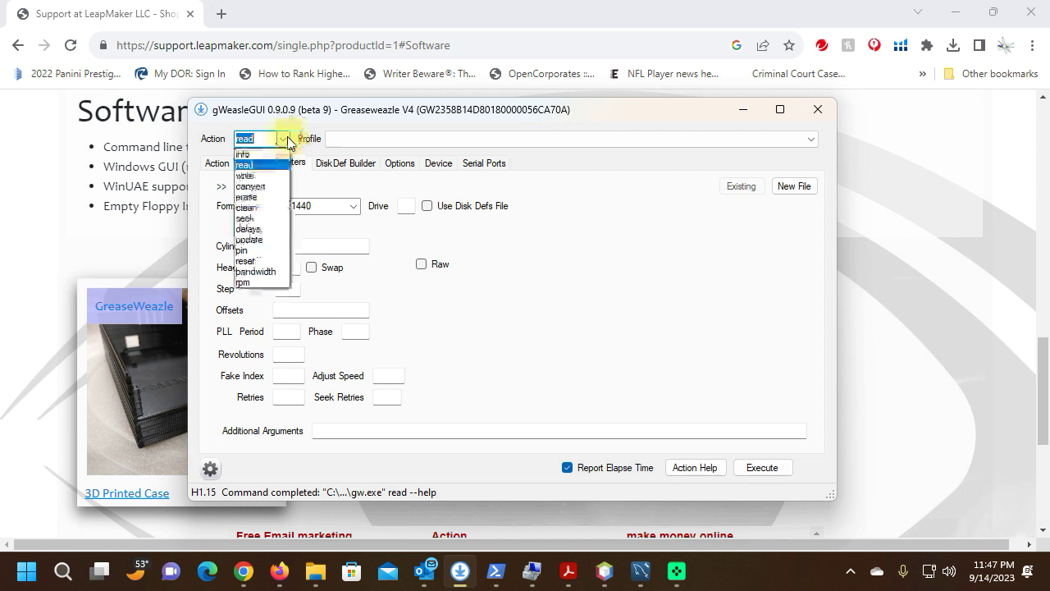
click(263, 175)
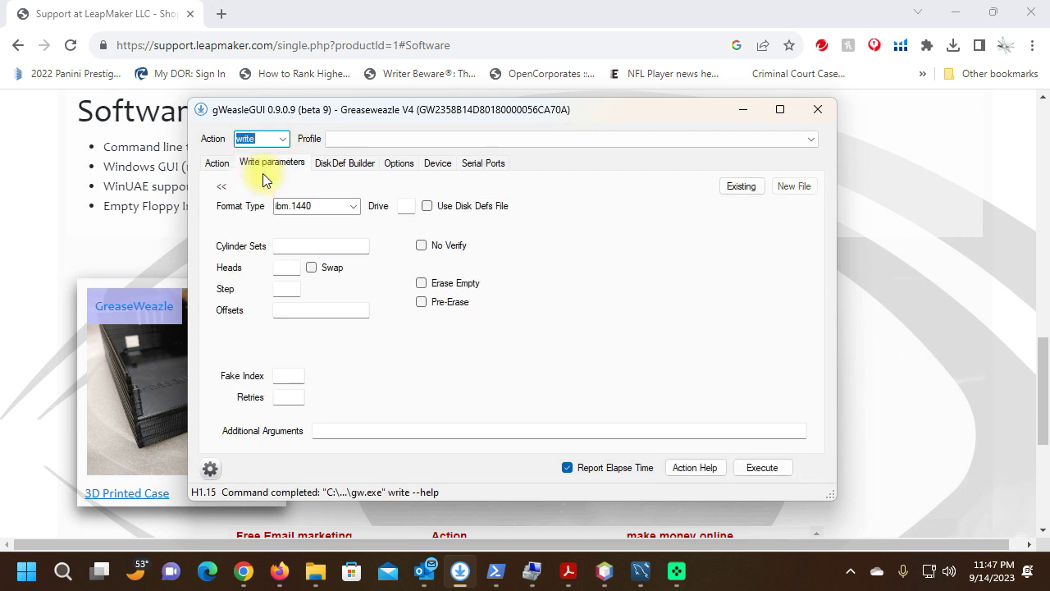
- Set the write format type to amiga.amigados
click(353, 206)
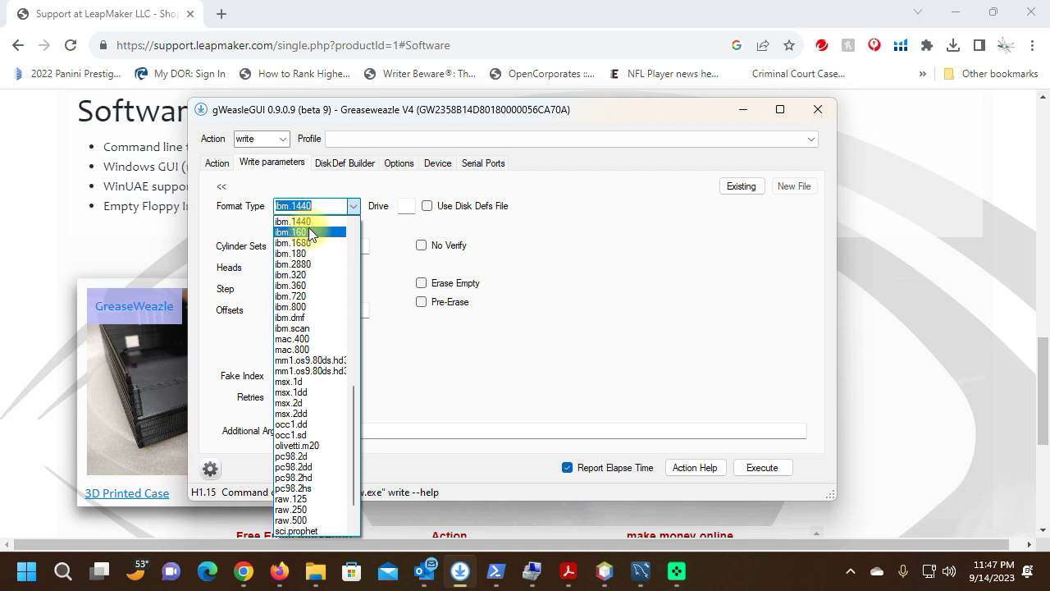
scroll(310, 234, up, 1)
scroll(311, 267, up, 6)
scroll(310, 267, up, 4)
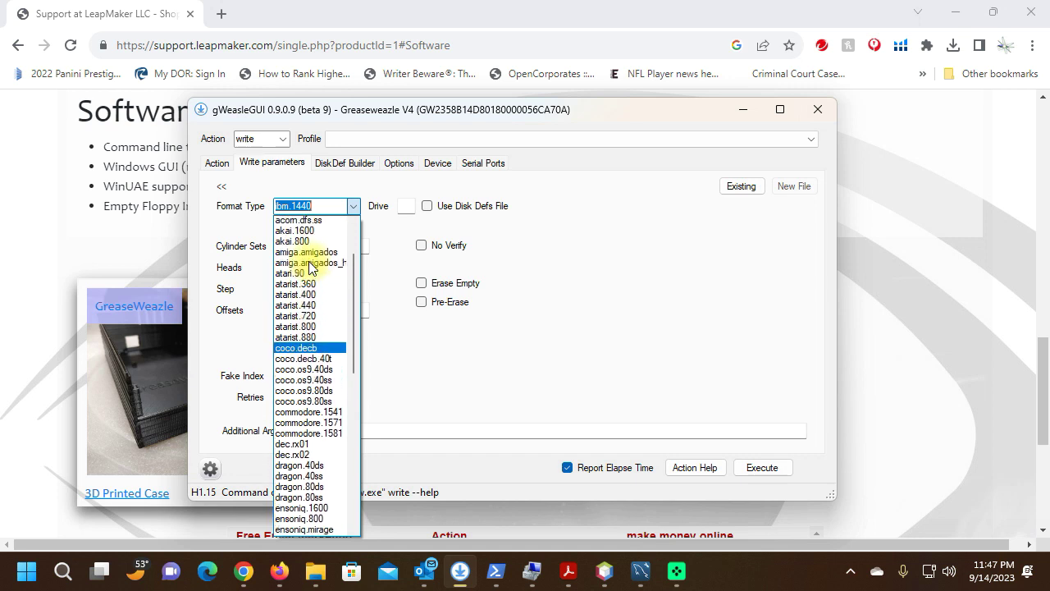
scroll(310, 267, up, 1)
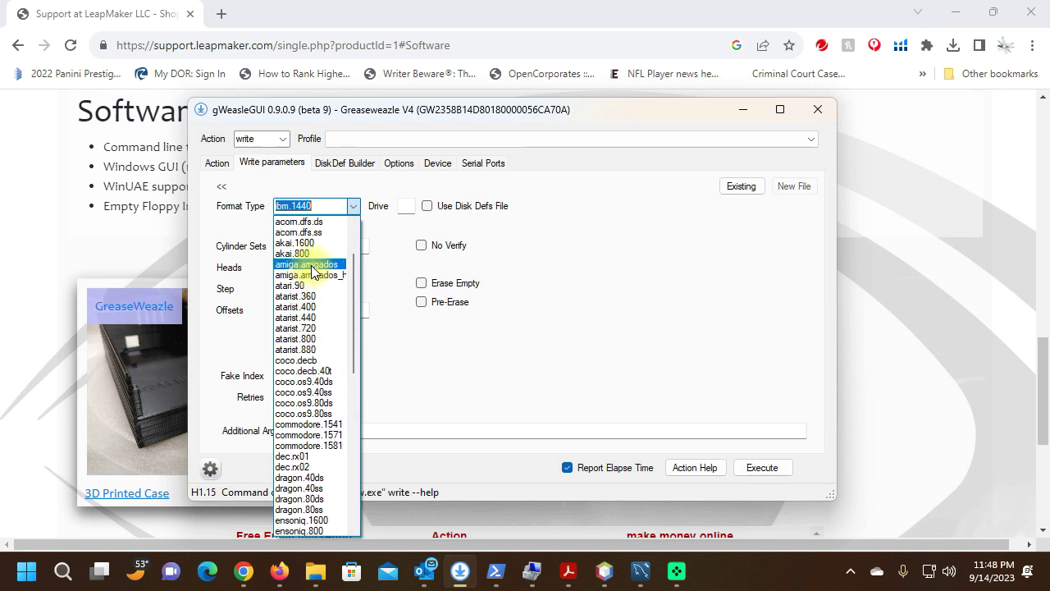
click(317, 270)
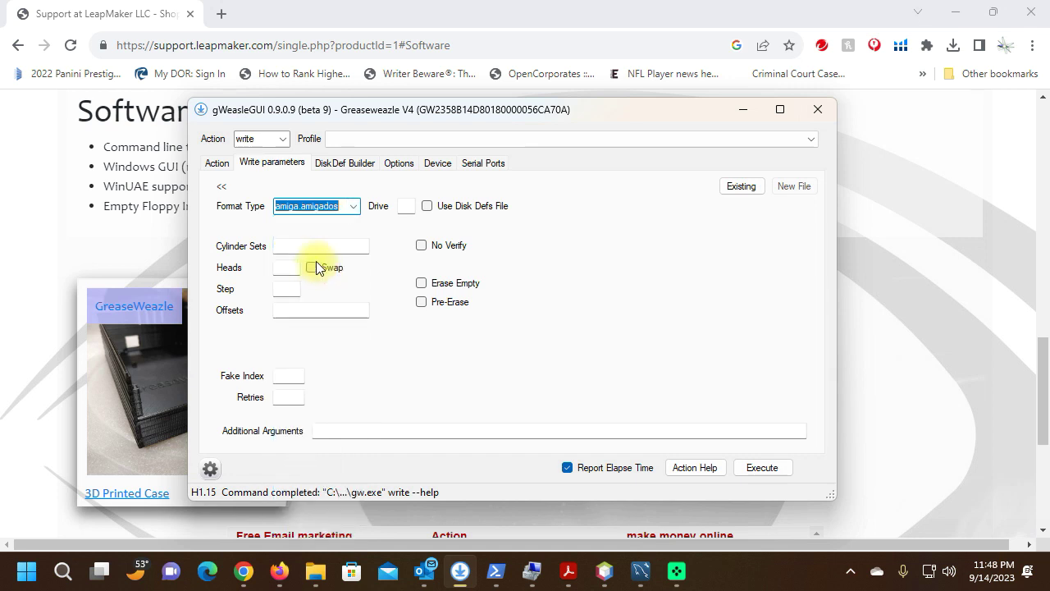
click(327, 209)
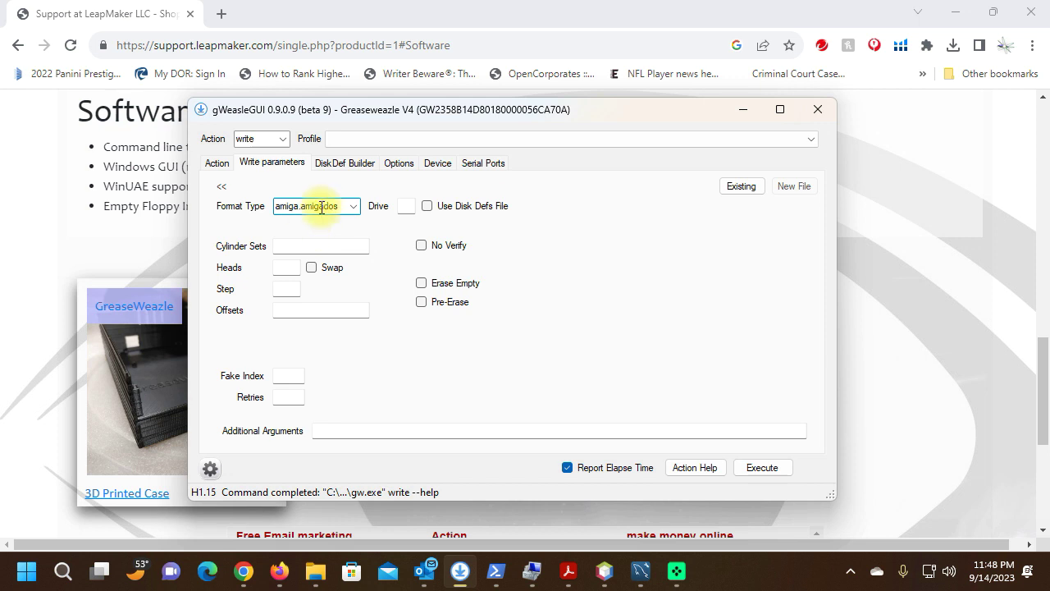
click(326, 206)
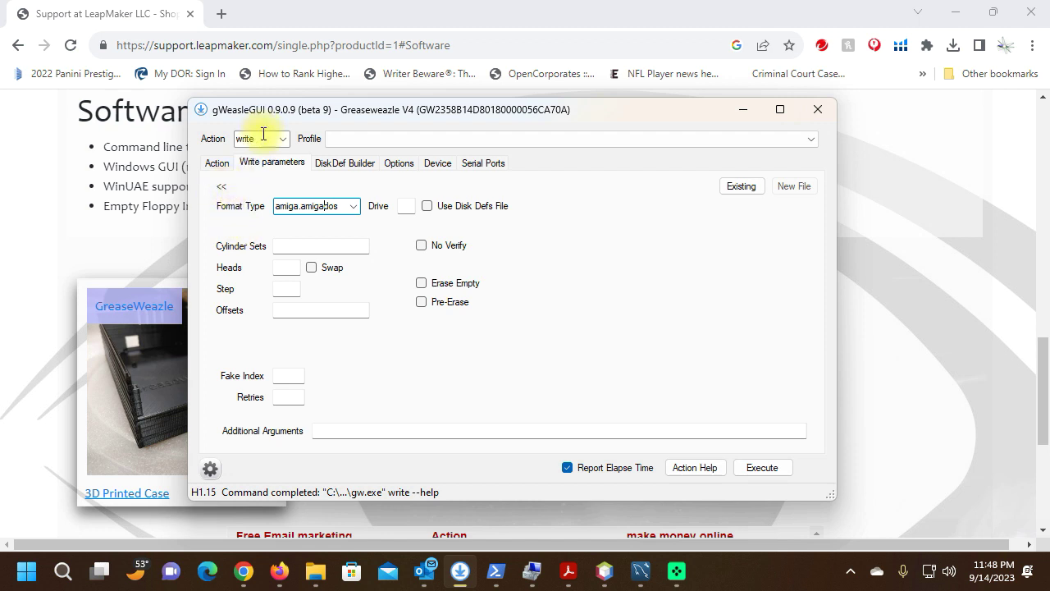
- Browse for an existing image in the nested Empty_ADF folder under Downloads and select Empty-DD-FFS.adf
click(741, 188)
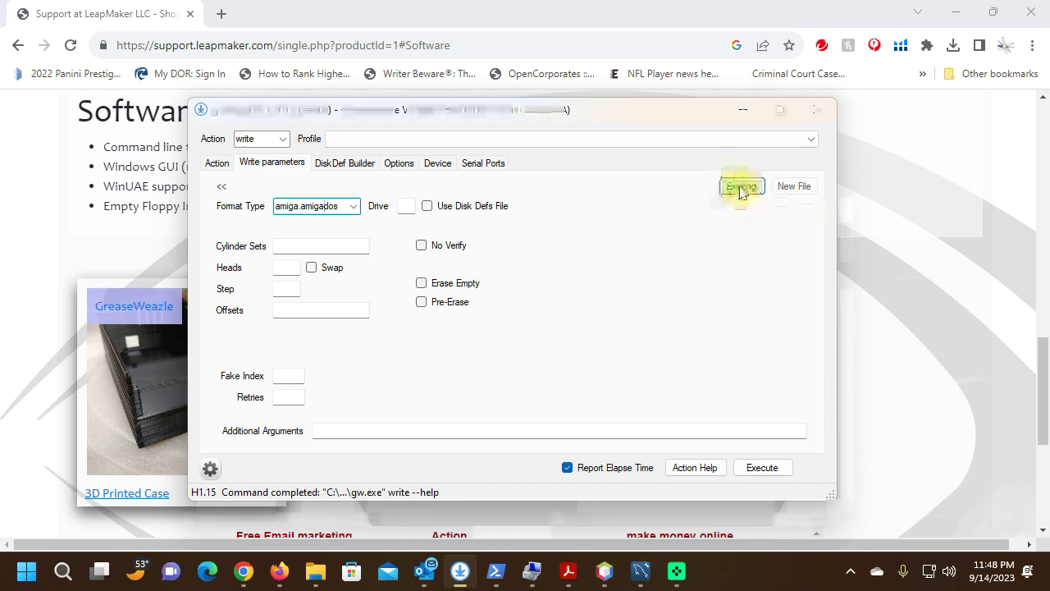
drag(448, 117, 377, 52)
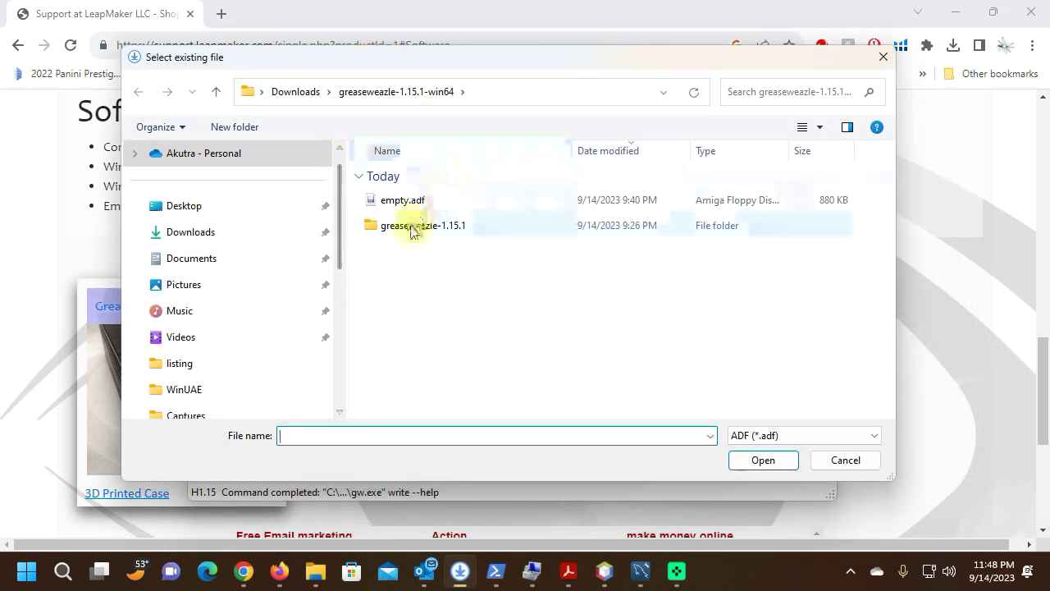
click(385, 228)
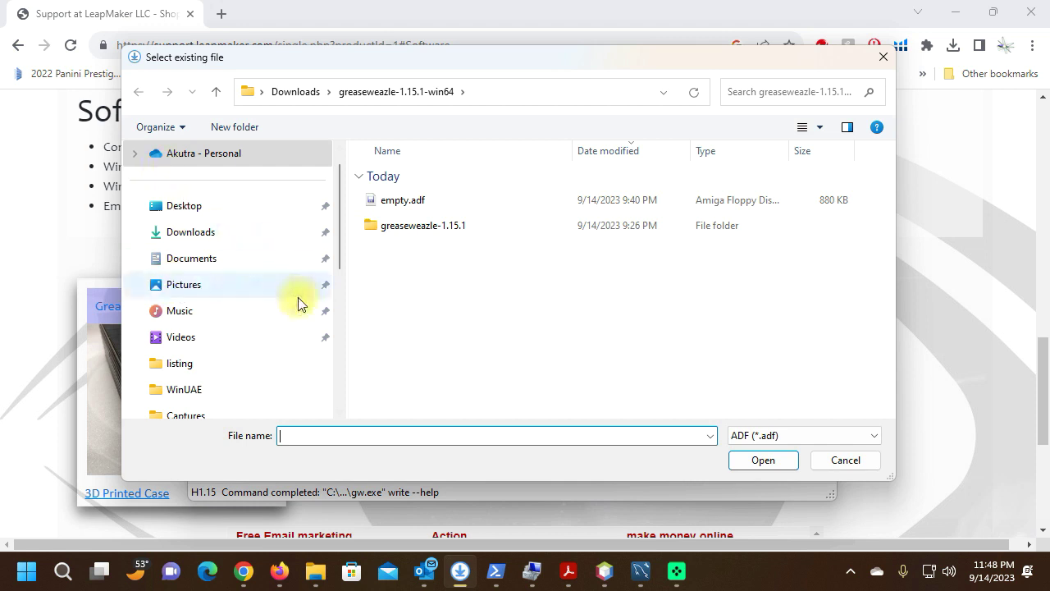
click(195, 235)
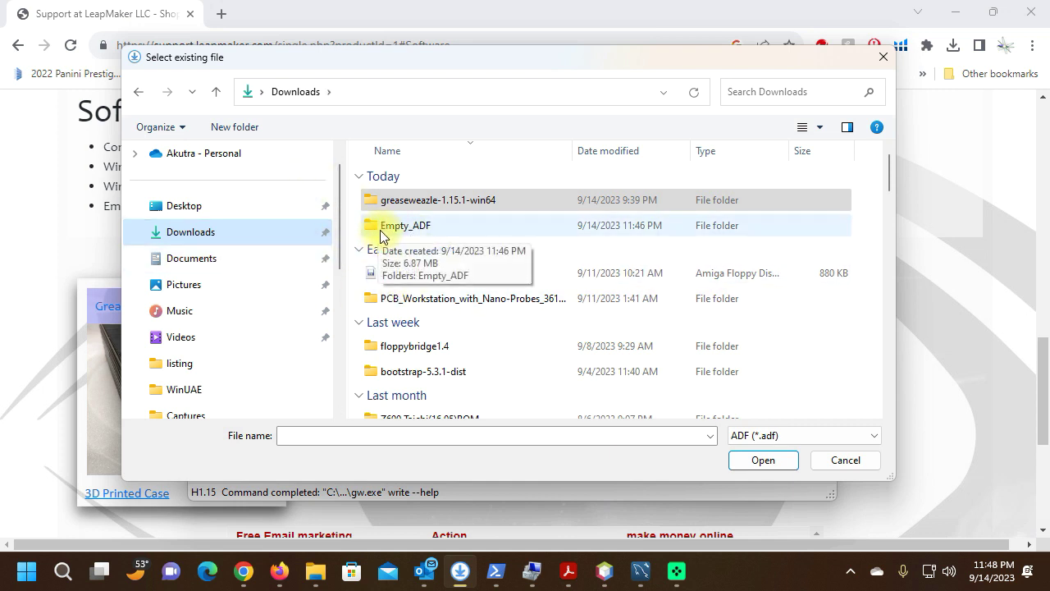
click(382, 234)
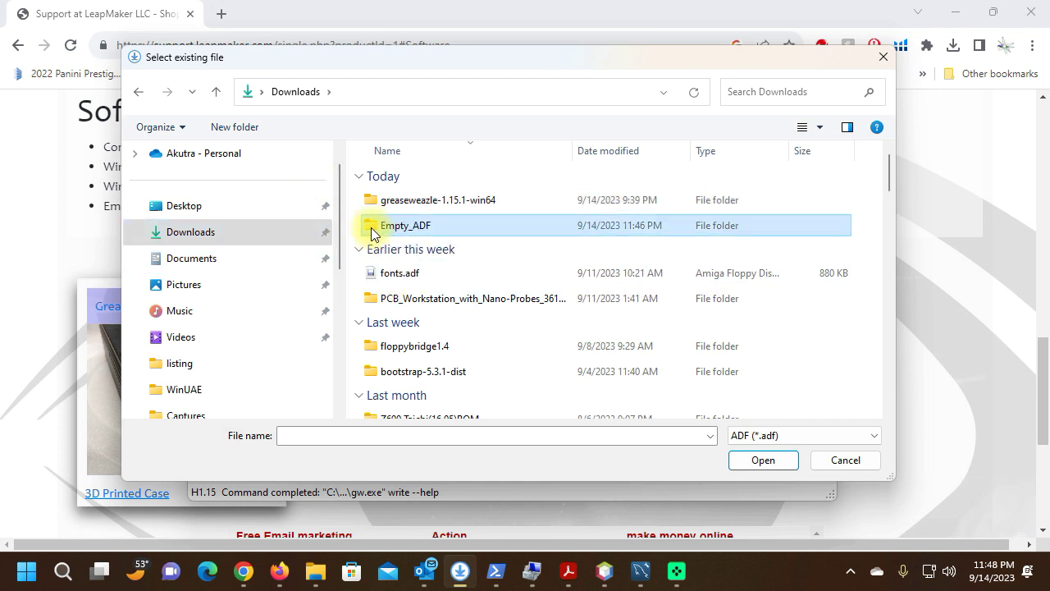
double_click(419, 229)
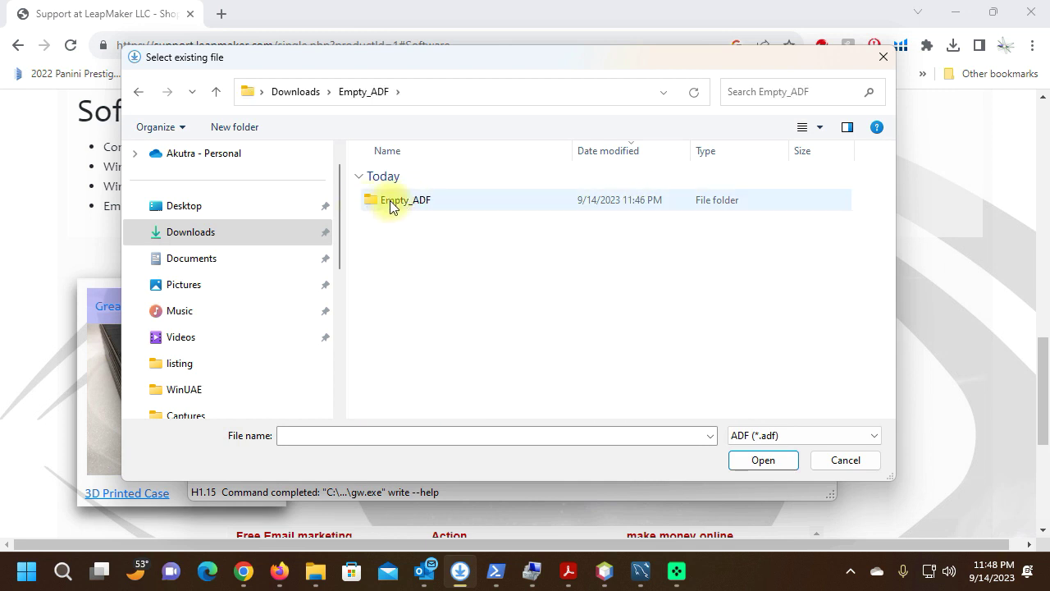
double_click(392, 204)
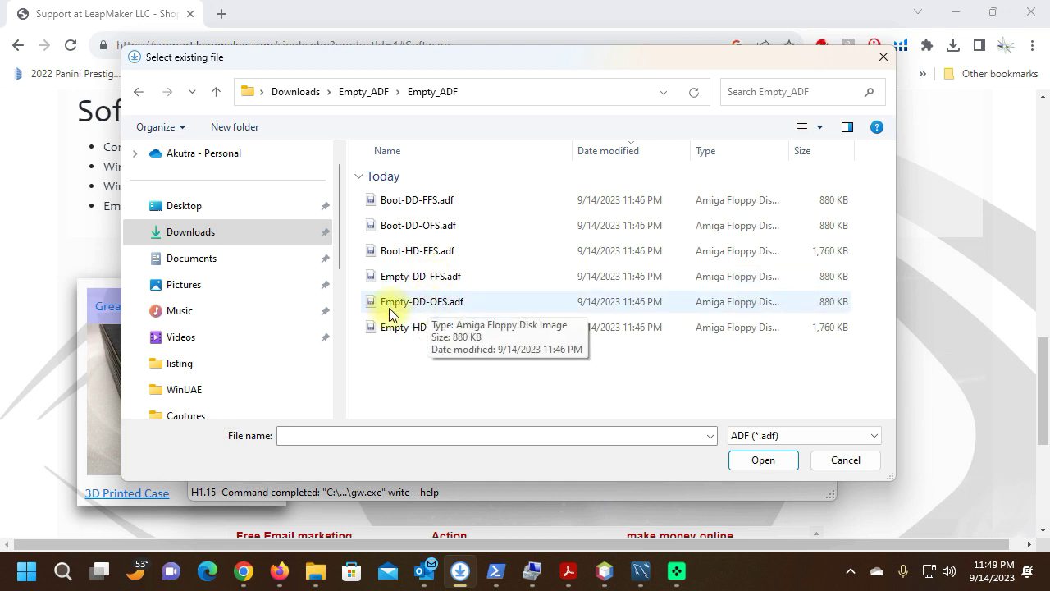
click(399, 279)
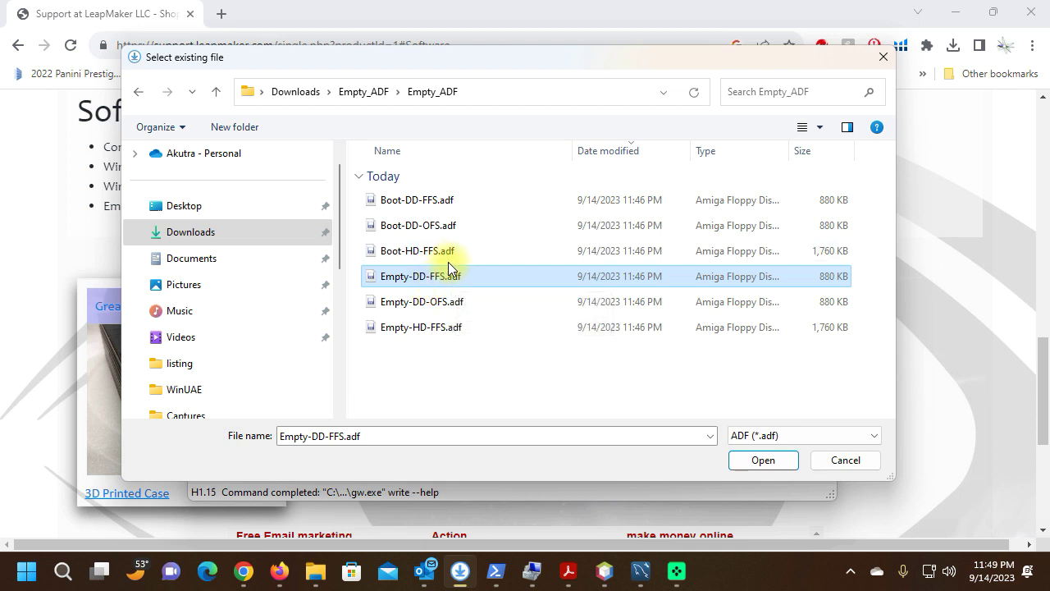
drag(434, 276, 444, 305)
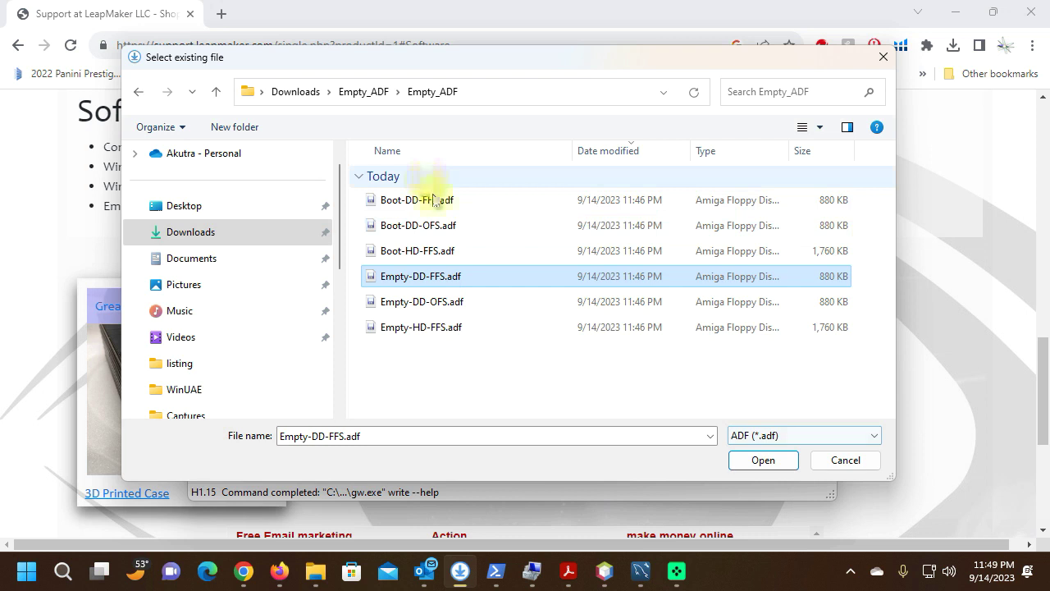
- Filter the file list to A2R images and restore the ADF filter
click(791, 436)
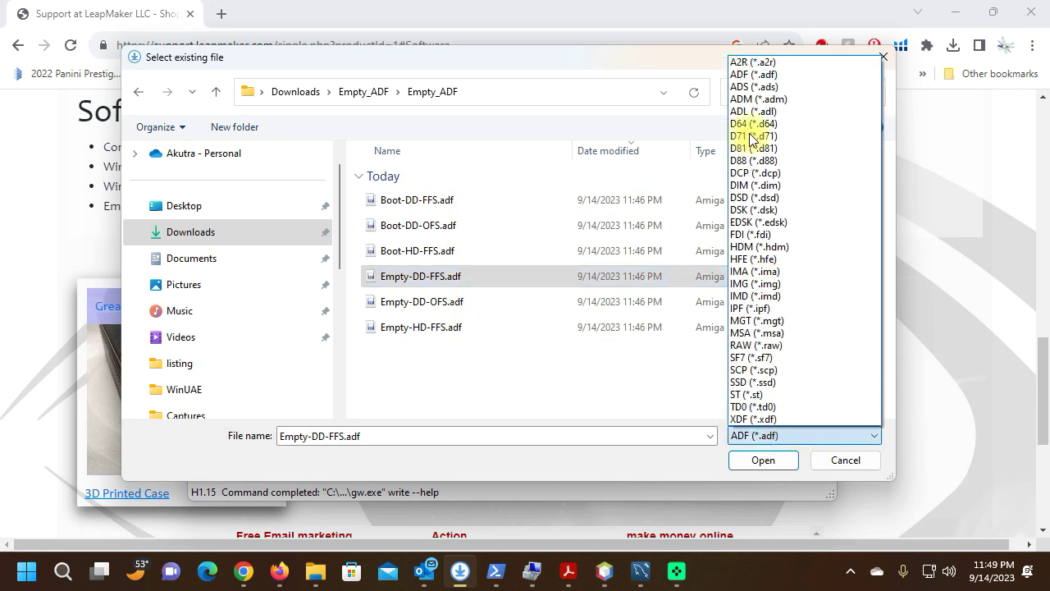
click(748, 62)
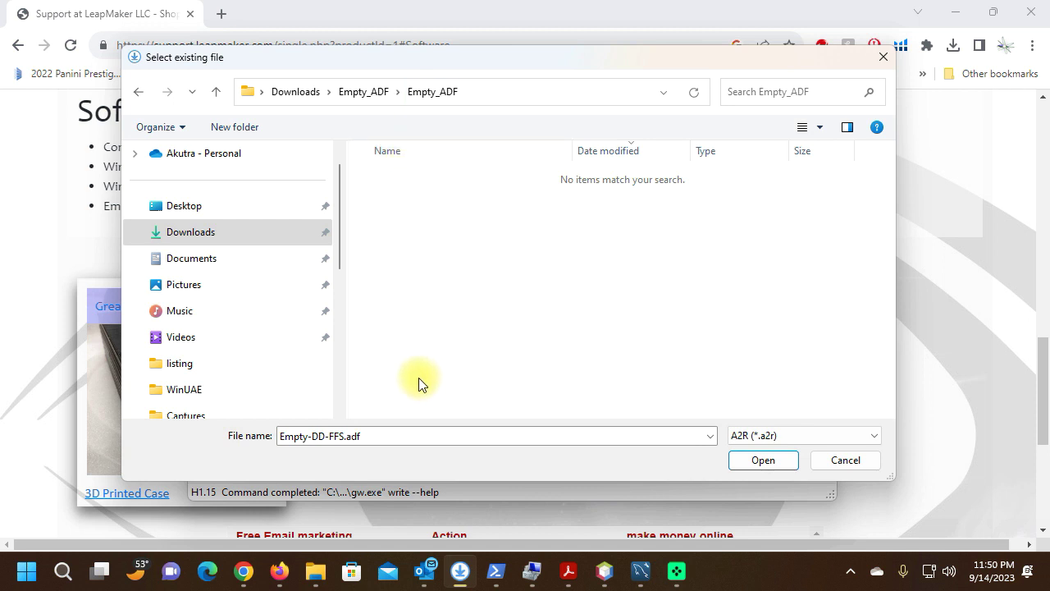
click(800, 435)
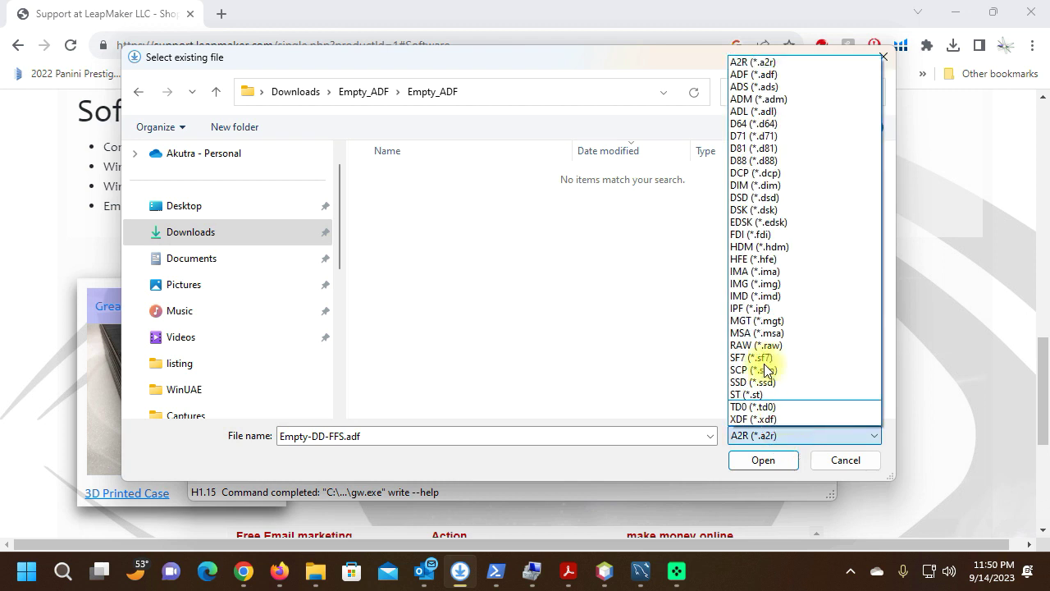
click(747, 74)
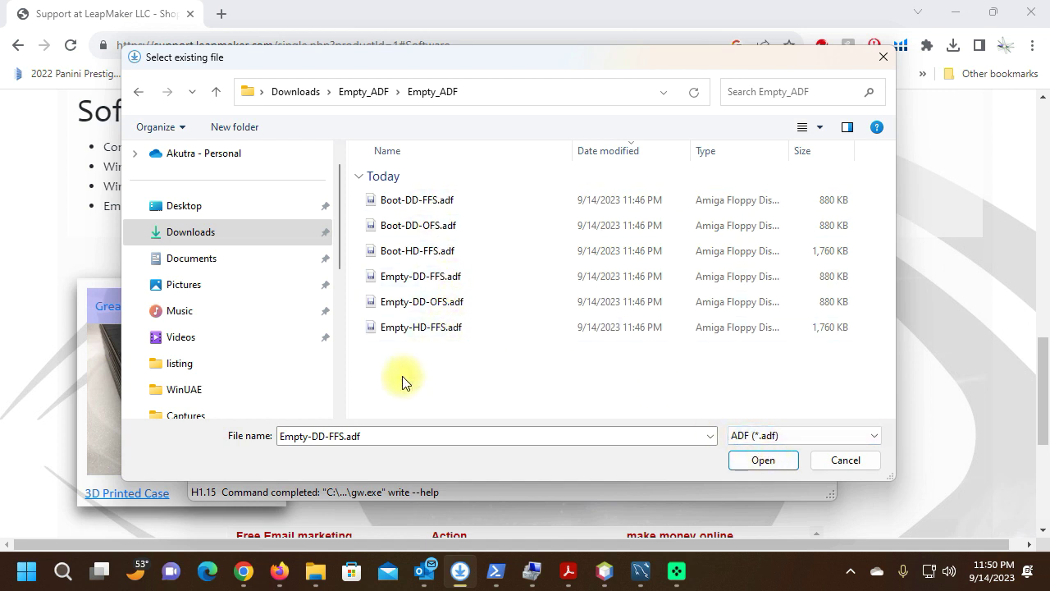
- Load Empty-DD-FFS.adf as the source image and execute the write to the floppy disk
click(406, 277)
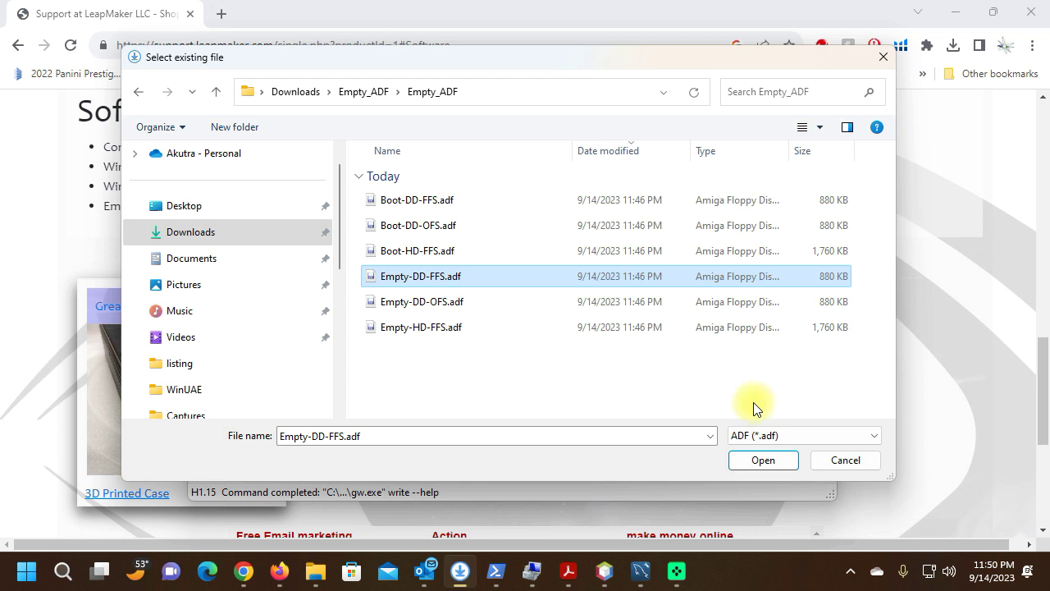
click(777, 439)
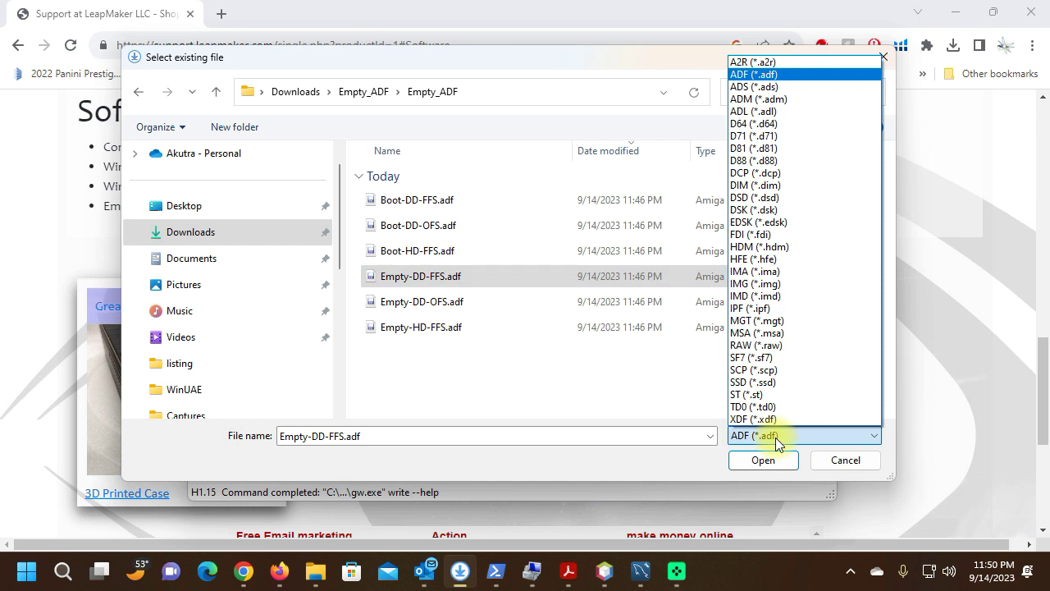
click(776, 438)
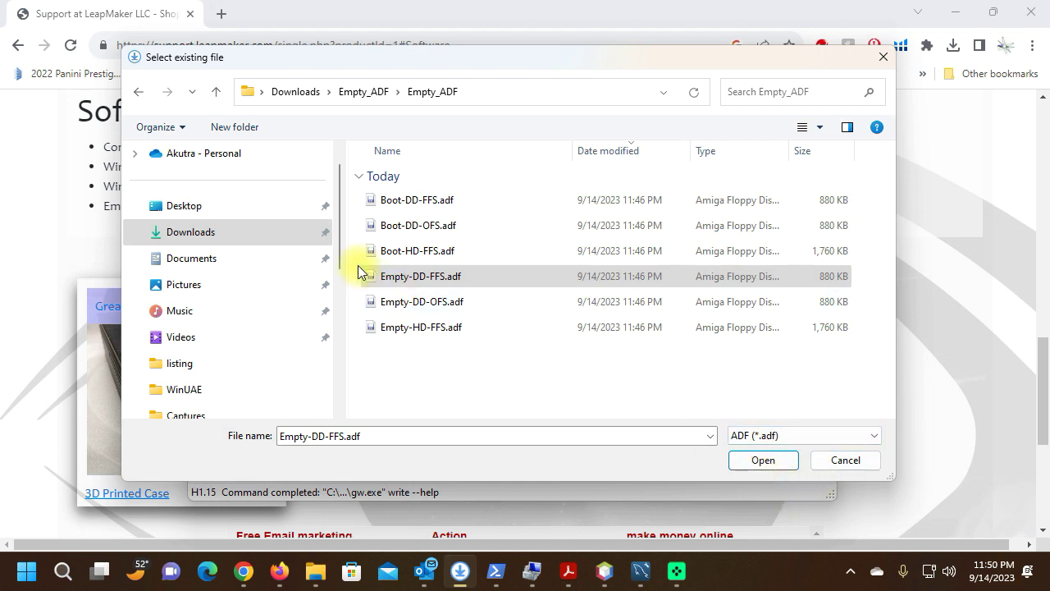
click(764, 461)
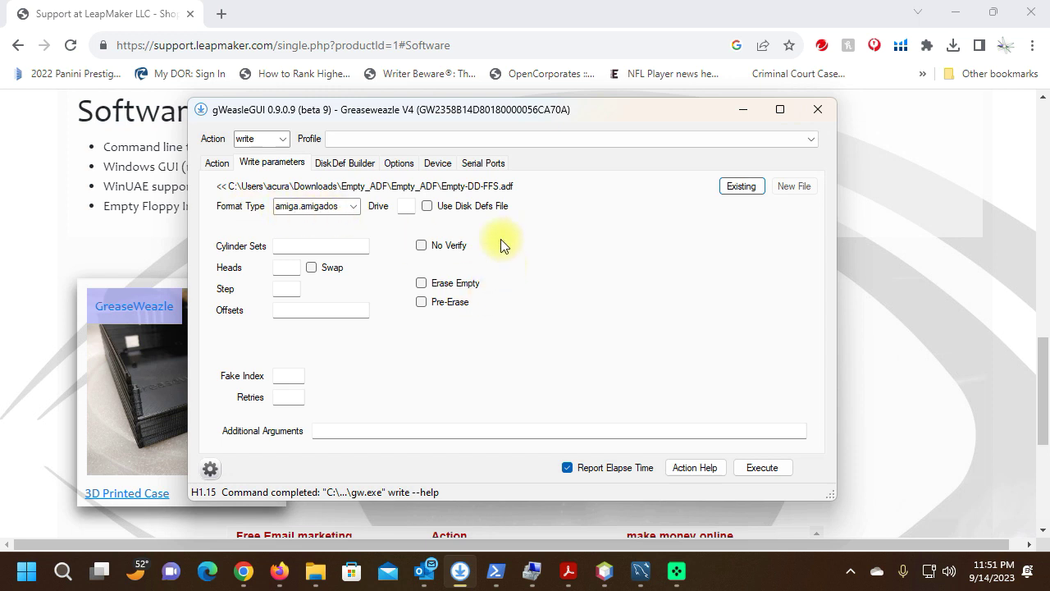
click(762, 468)
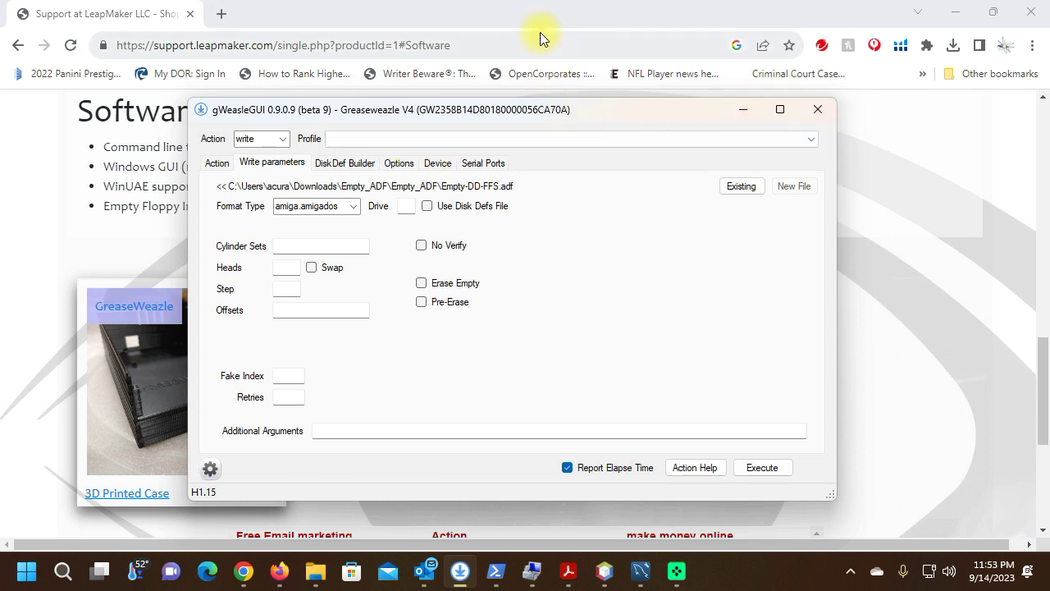
- Minimize the gWeasleGUI and browser windows and launch WinUAE from the desktop
click(739, 110)
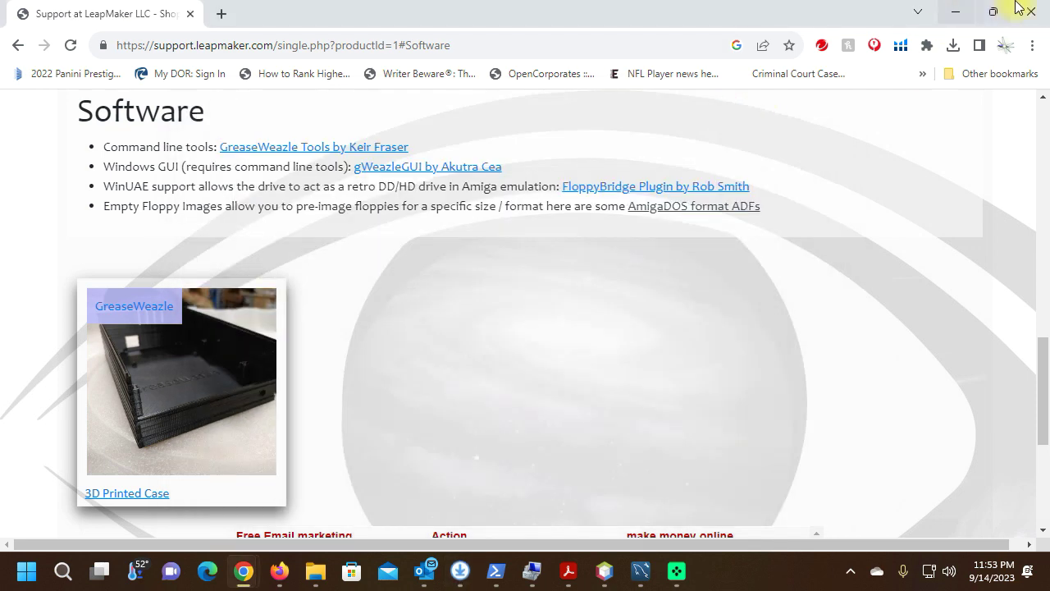
click(956, 17)
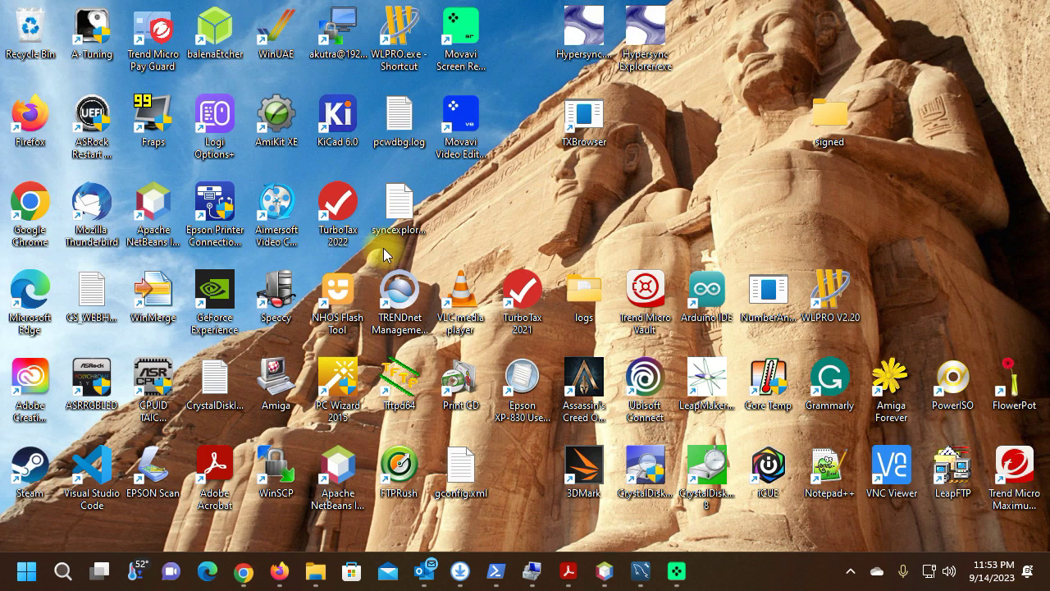
double_click(276, 34)
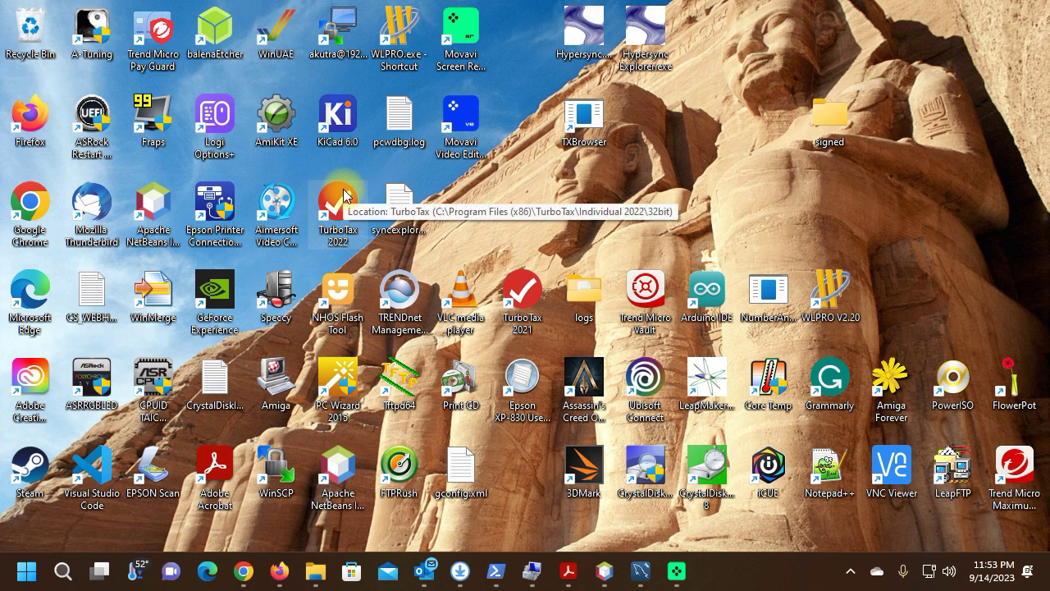
click(653, 366)
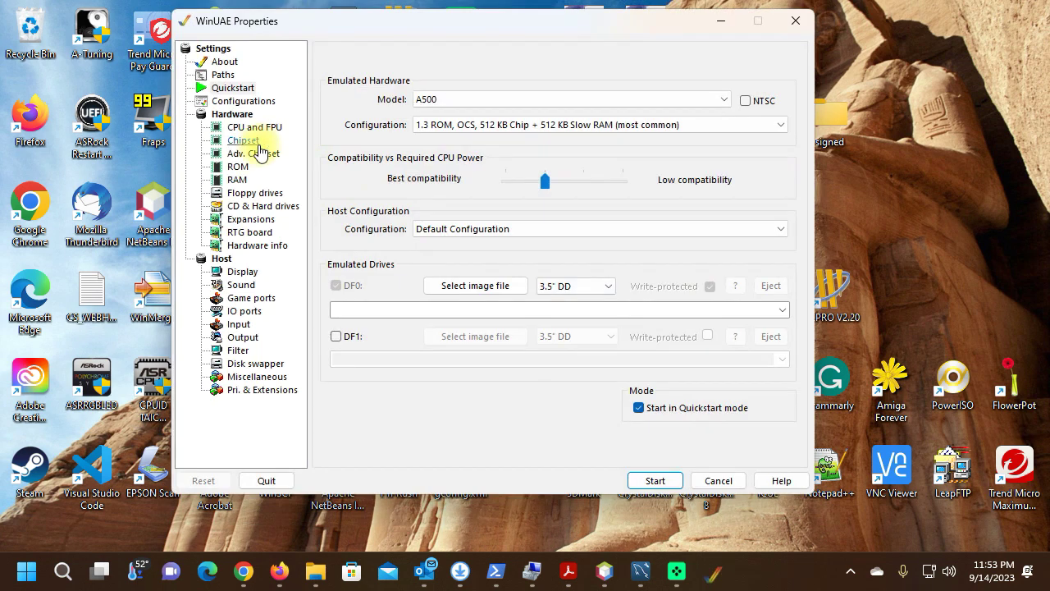
- Load the a4000_90s-UAEGFX configuration and start the emulation after checking its floppy drive settings
click(239, 101)
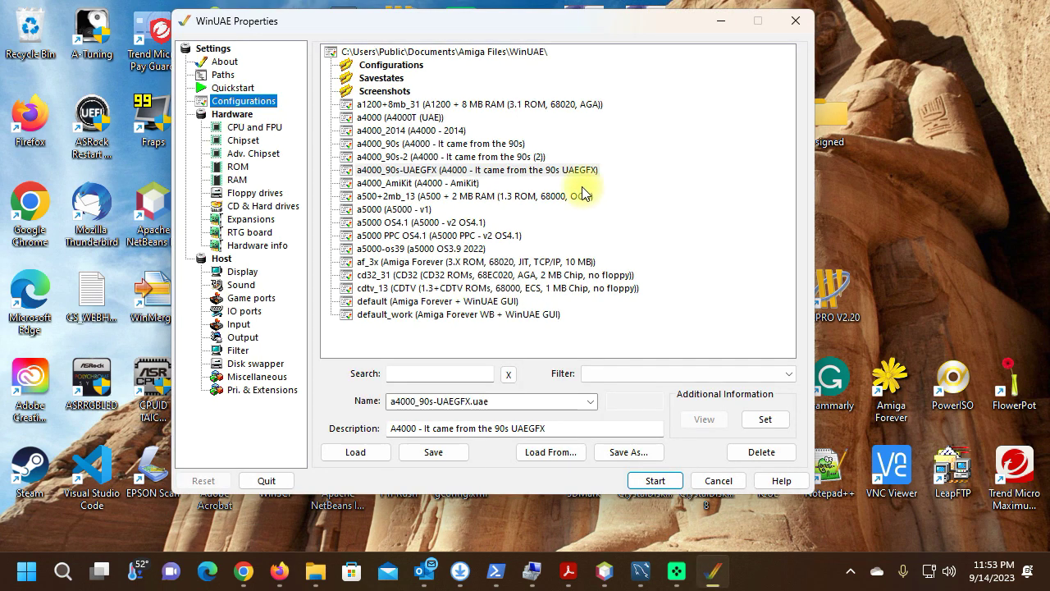
click(410, 170)
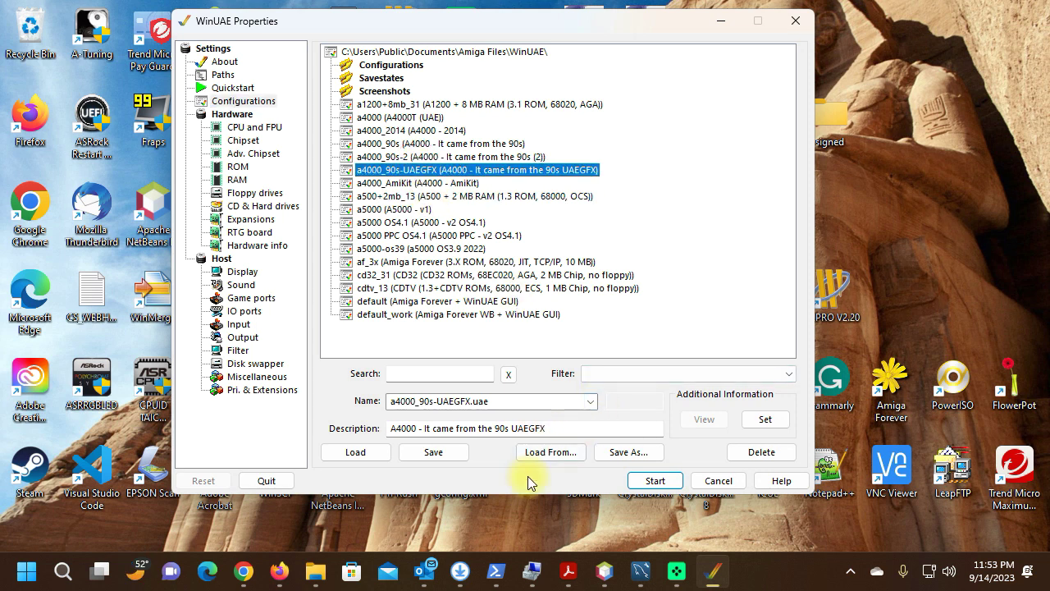
click(351, 456)
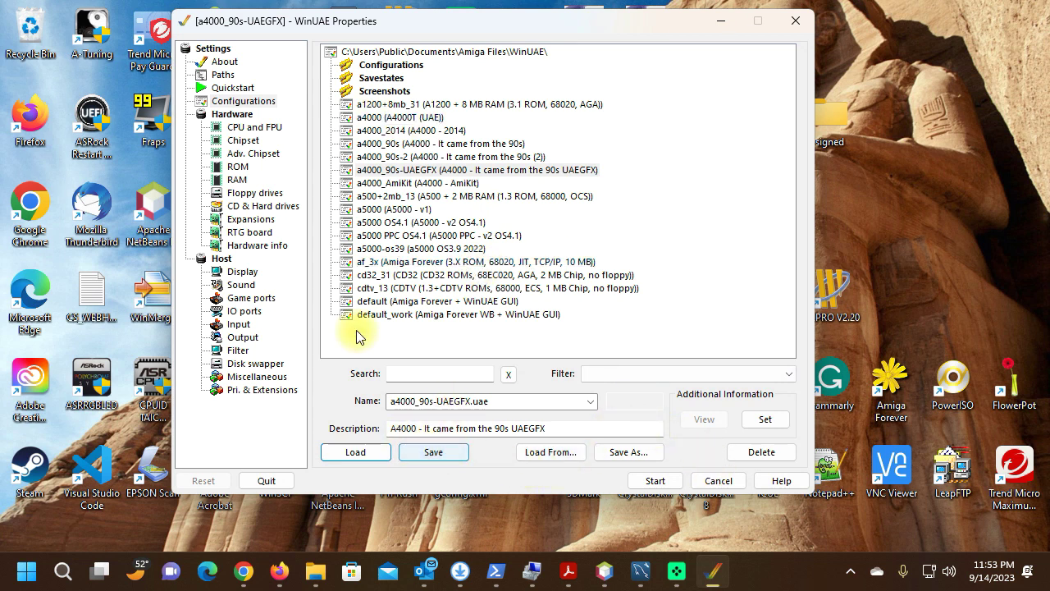
click(259, 192)
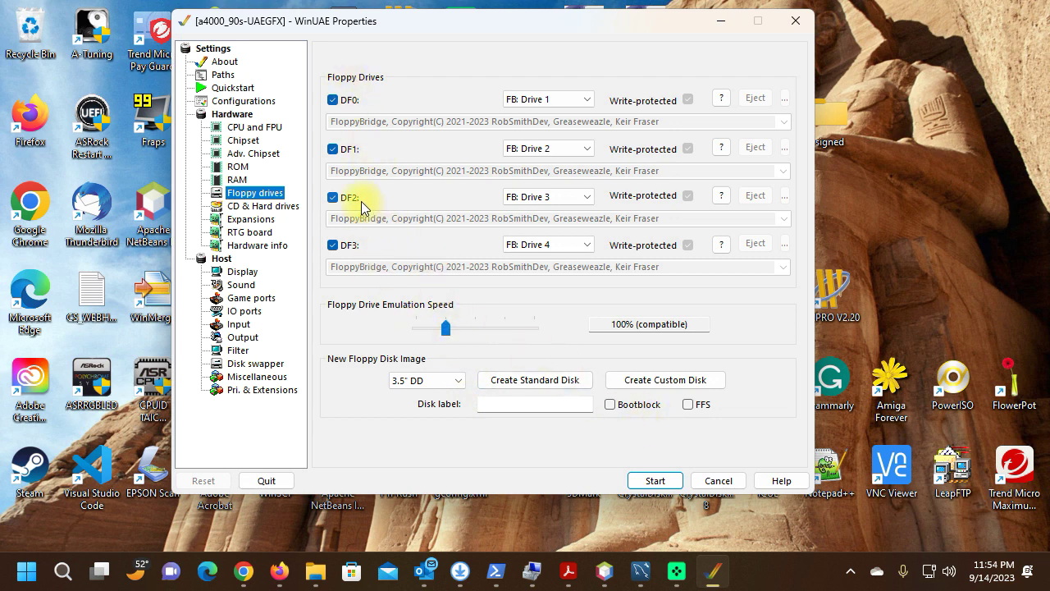
click(656, 481)
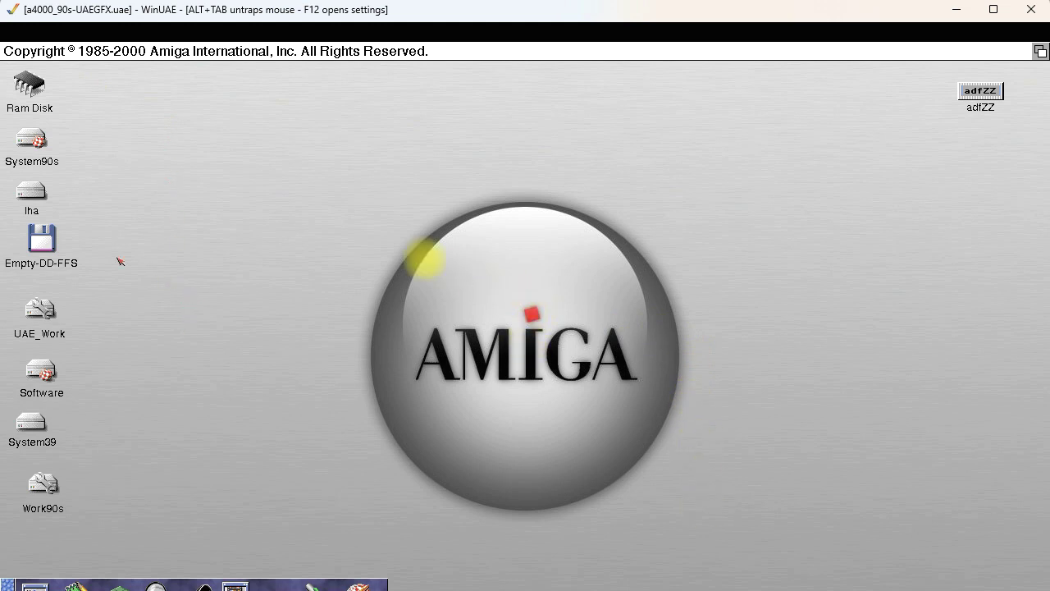
- Move the Empty-DD-FFS disk icon to a clear area of the Workbench and open the disk's window
drag(47, 233, 197, 119)
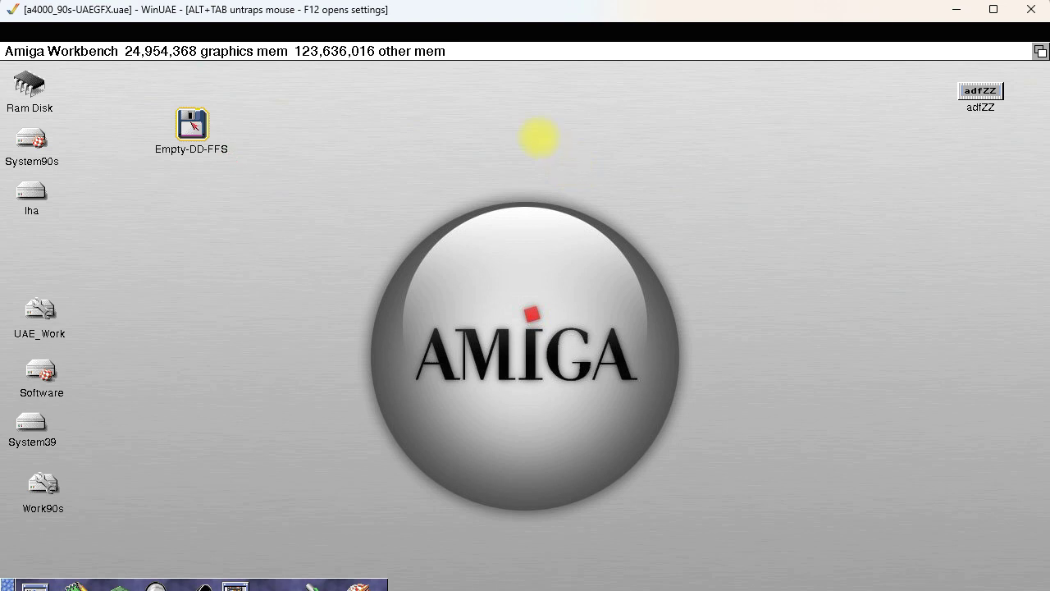
double_click(197, 131)
drag(196, 100, 271, 111)
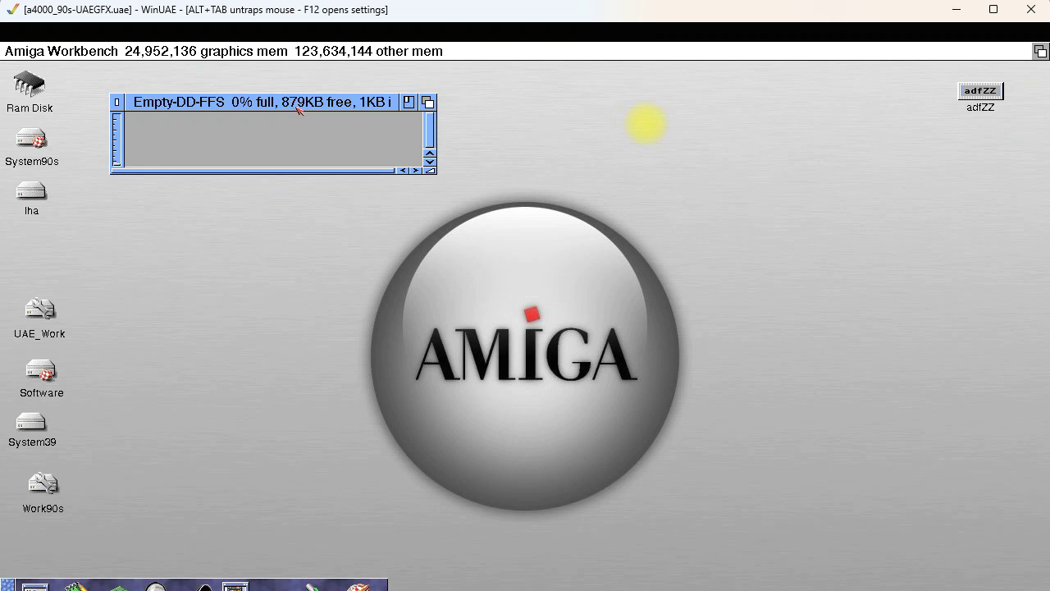
- Close and reopen the Empty-DD-FFS disk's window, and open the lha drive's window
click(118, 102)
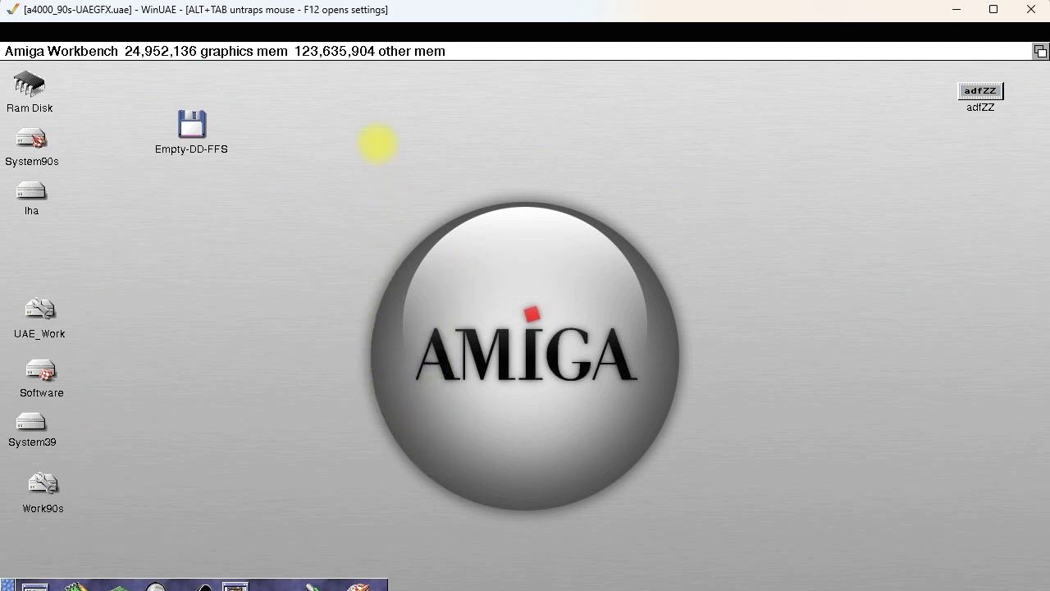
double_click(191, 127)
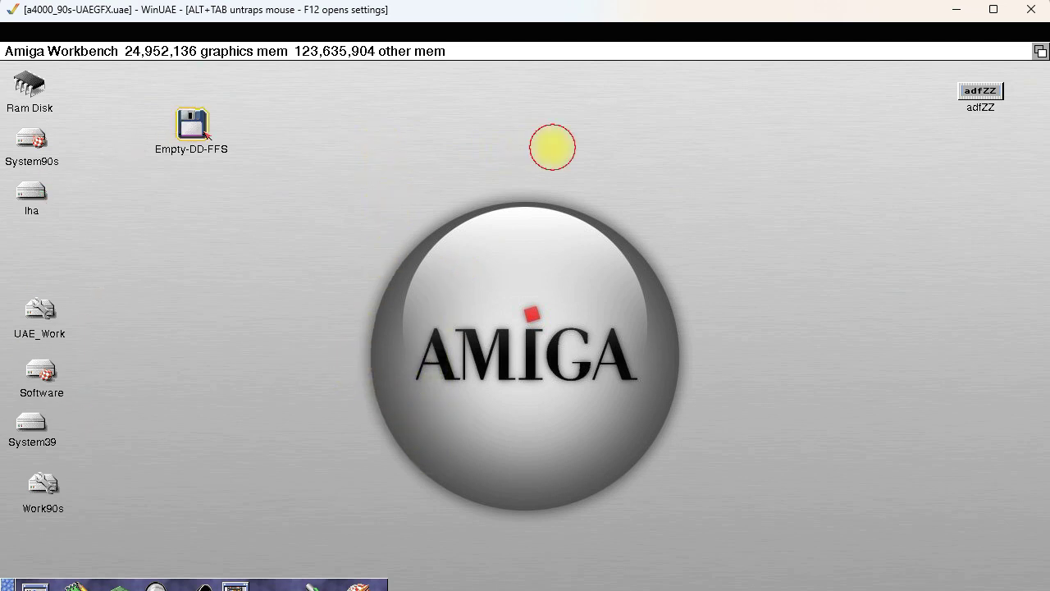
double_click(33, 196)
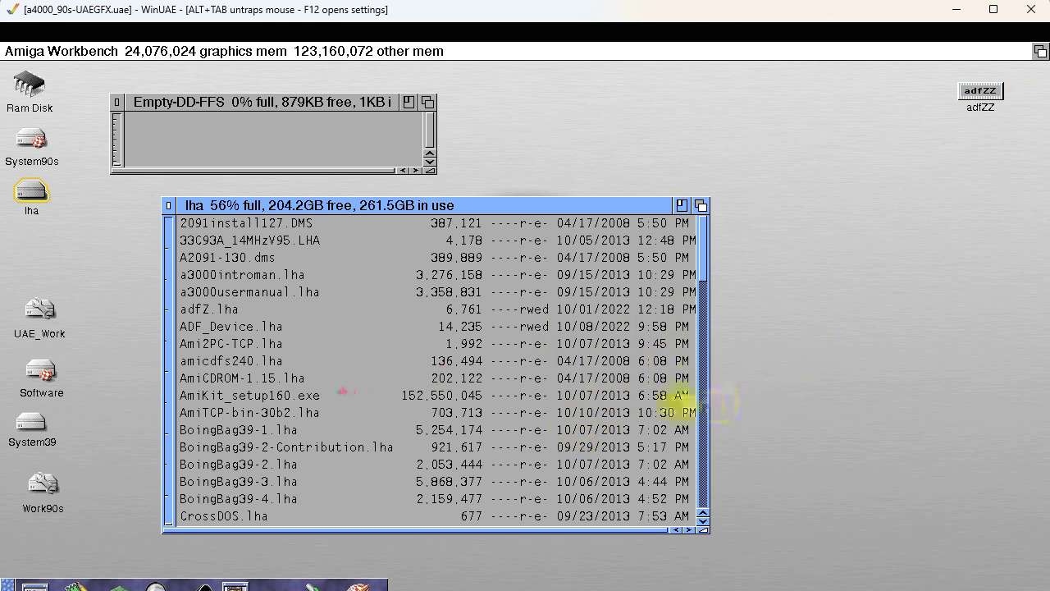
- Try to copy AmiCDROM-1.15.lha from the lha drive to the Empty-DD-FFS disk, and close the disk's window
drag(254, 382, 258, 151)
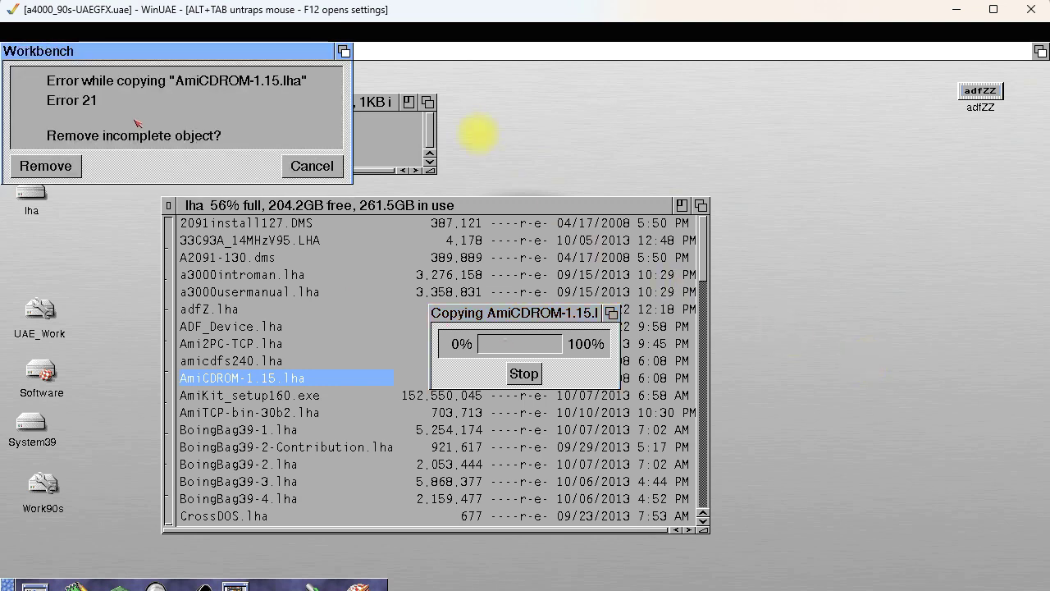
click(313, 168)
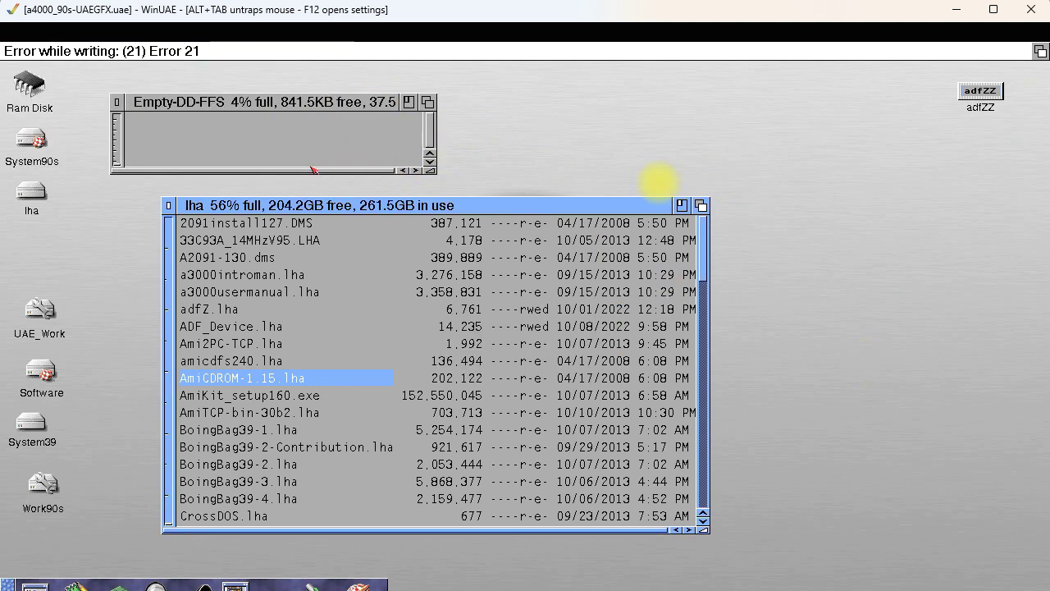
click(219, 120)
click(115, 101)
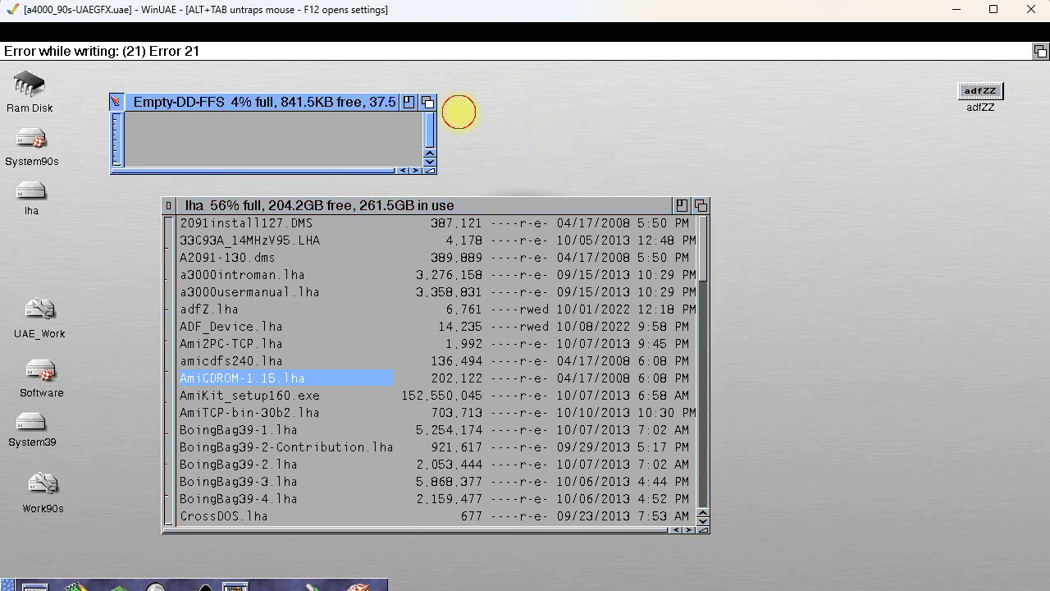
- Run a full format of the Empty-DD-FFS floppy in DF2 with the volume name Empty and a trashcan
click(206, 131)
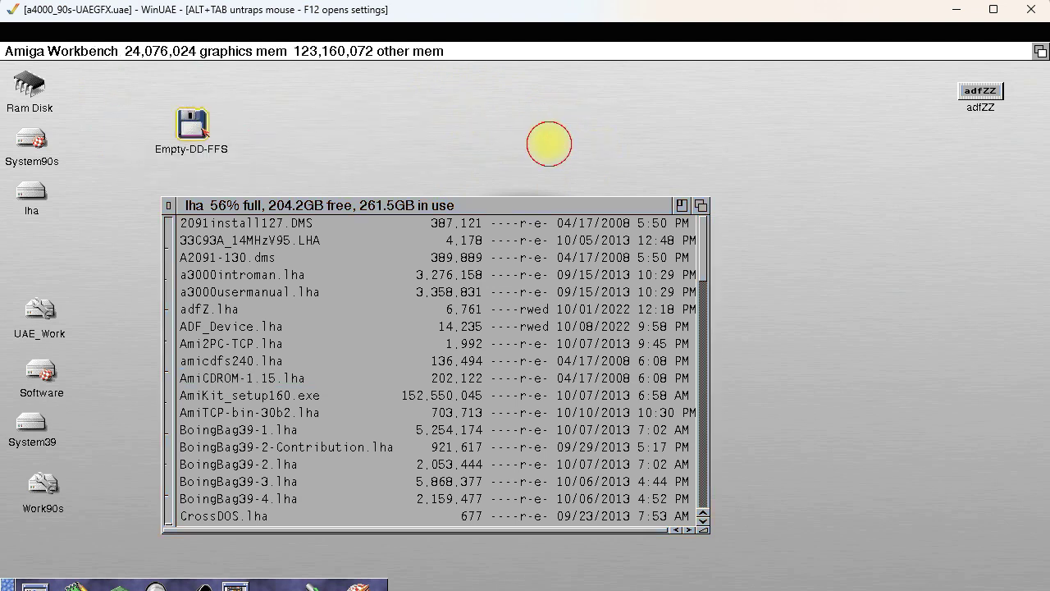
right_click(234, 52)
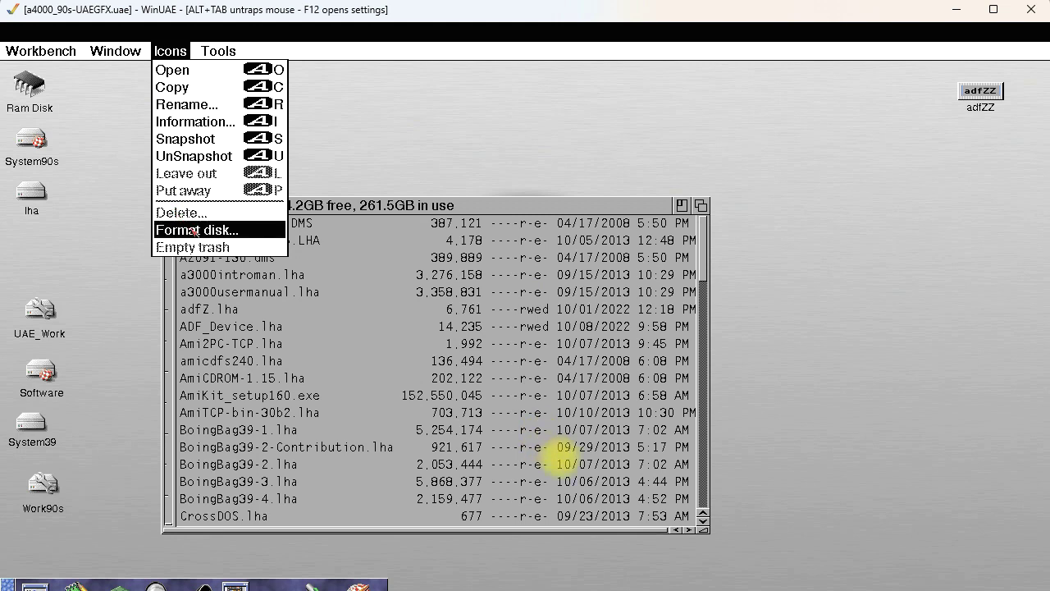
right_click(185, 227)
drag(393, 240, 287, 99)
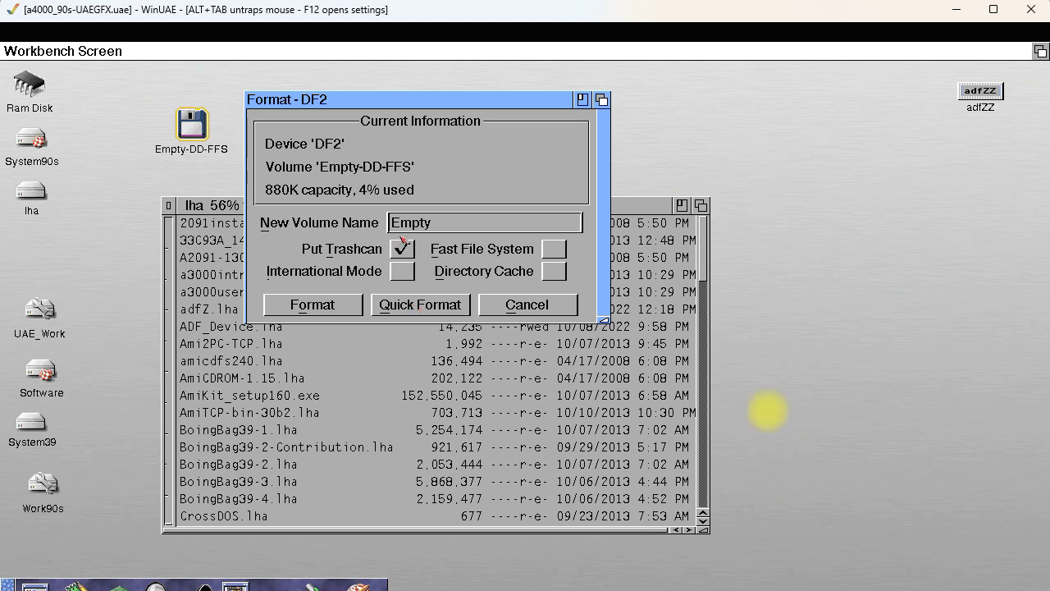
click(312, 304)
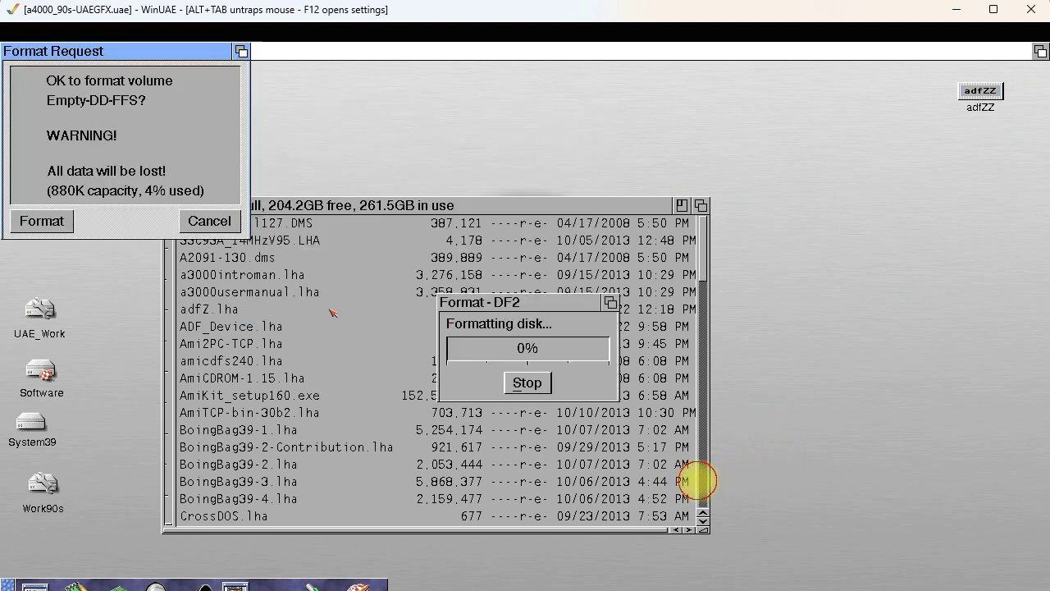
click(62, 225)
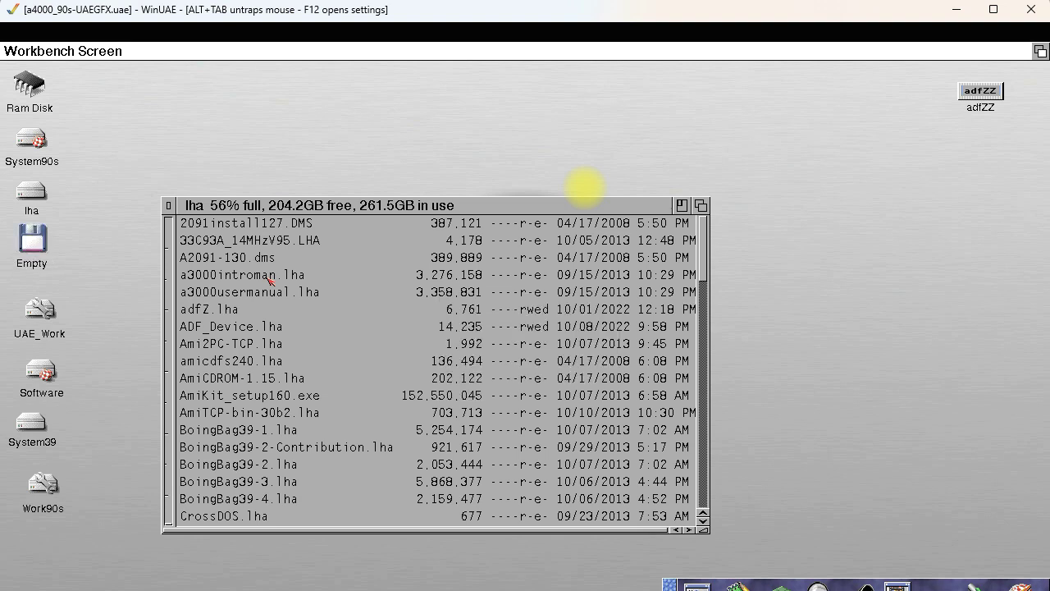
- Move the Empty disk icon to a clear area of the Workbench, and open and widen the disk's window above the lha window
click(356, 155)
drag(31, 241, 190, 104)
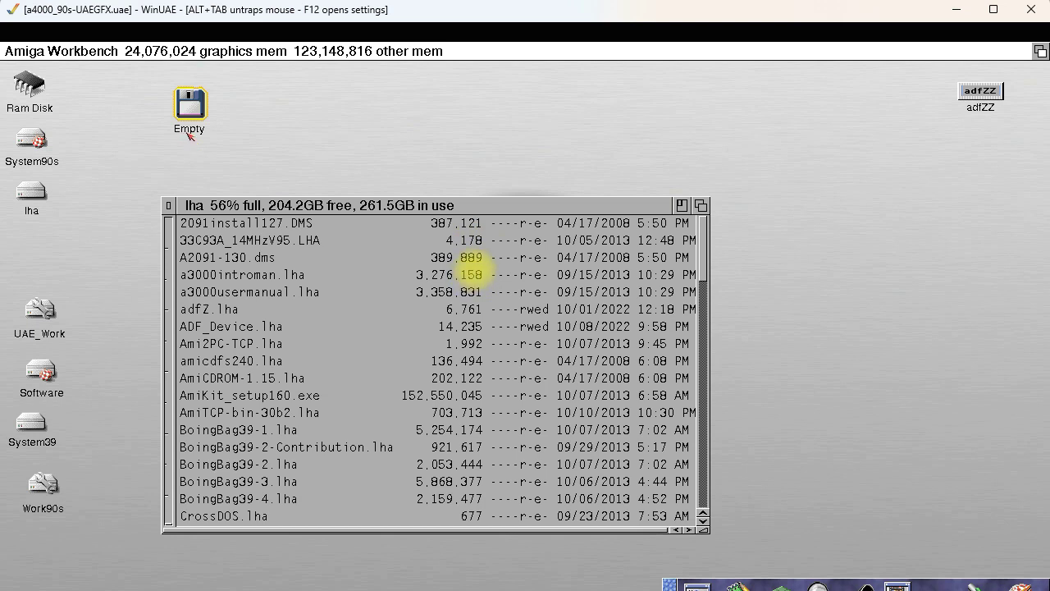
double_click(200, 105)
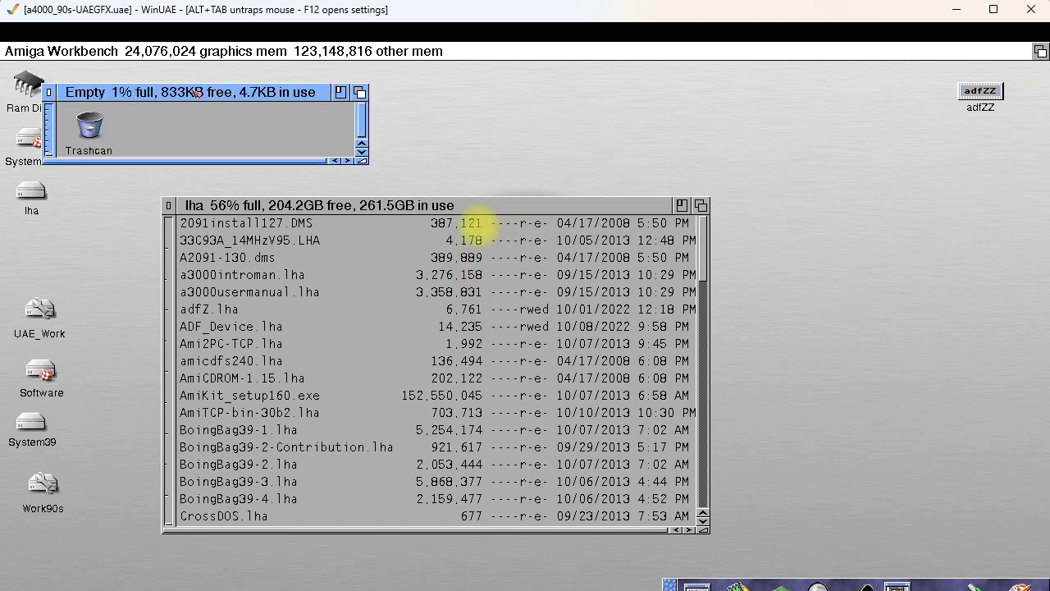
drag(197, 93, 237, 78)
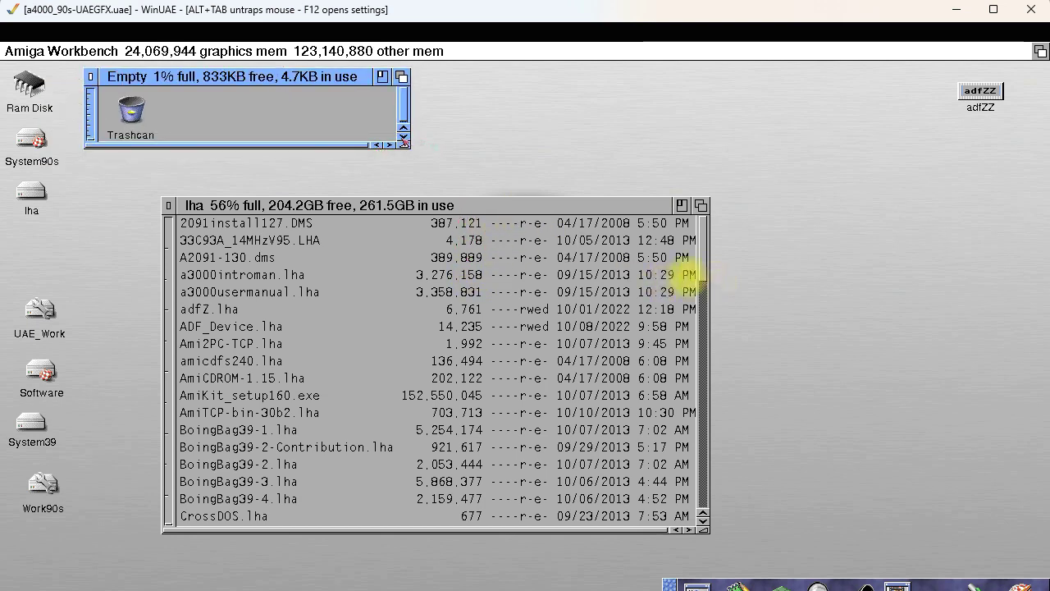
drag(403, 144, 592, 177)
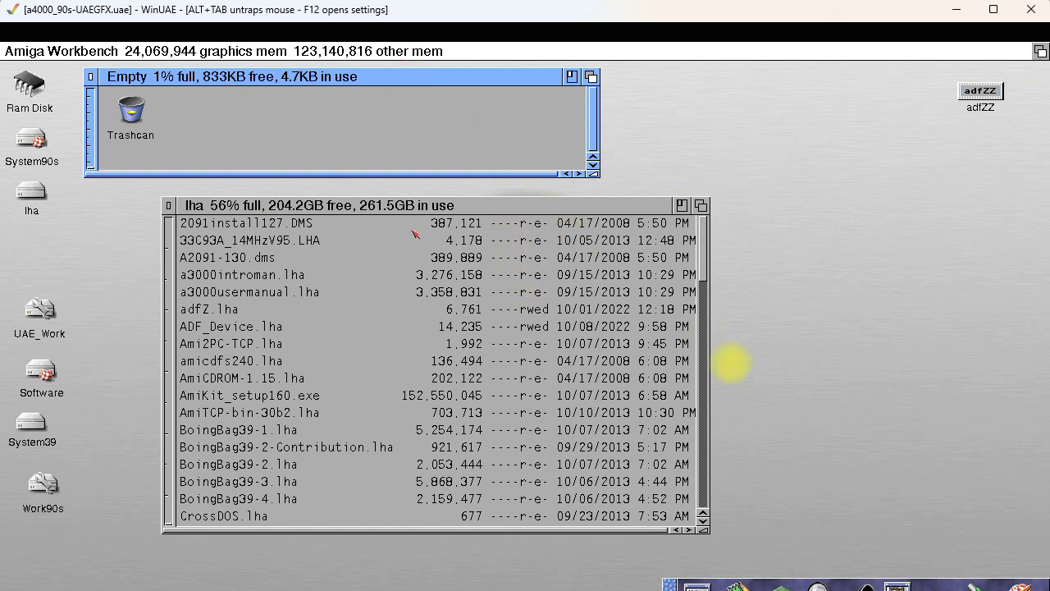
- Copy AmiTCP-bin-30b2.lha from the lha drive to the Empty floppy disk, moving the copy progress window aside
click(220, 413)
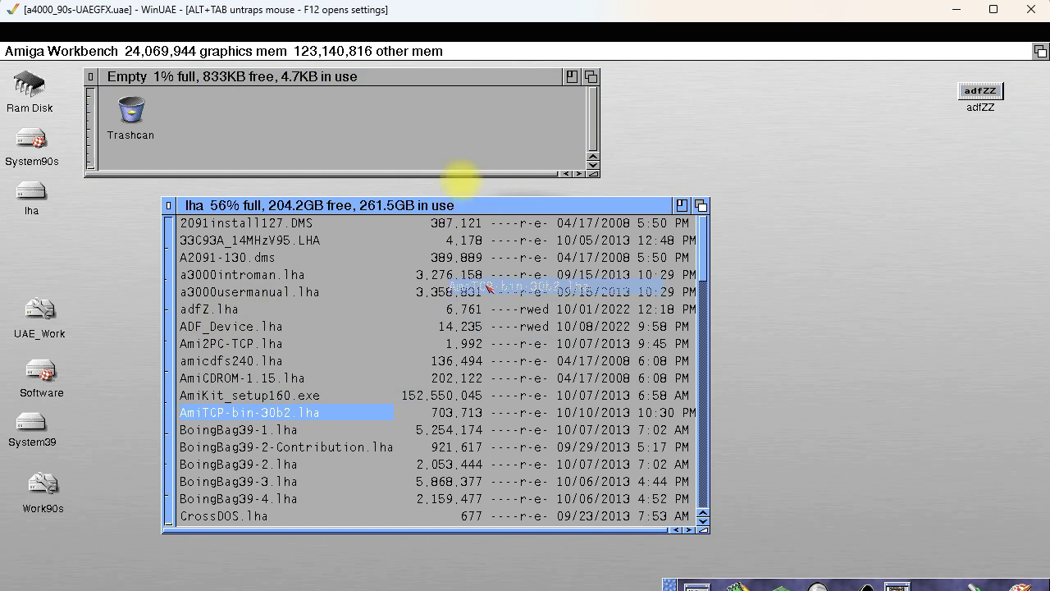
drag(220, 413, 234, 123)
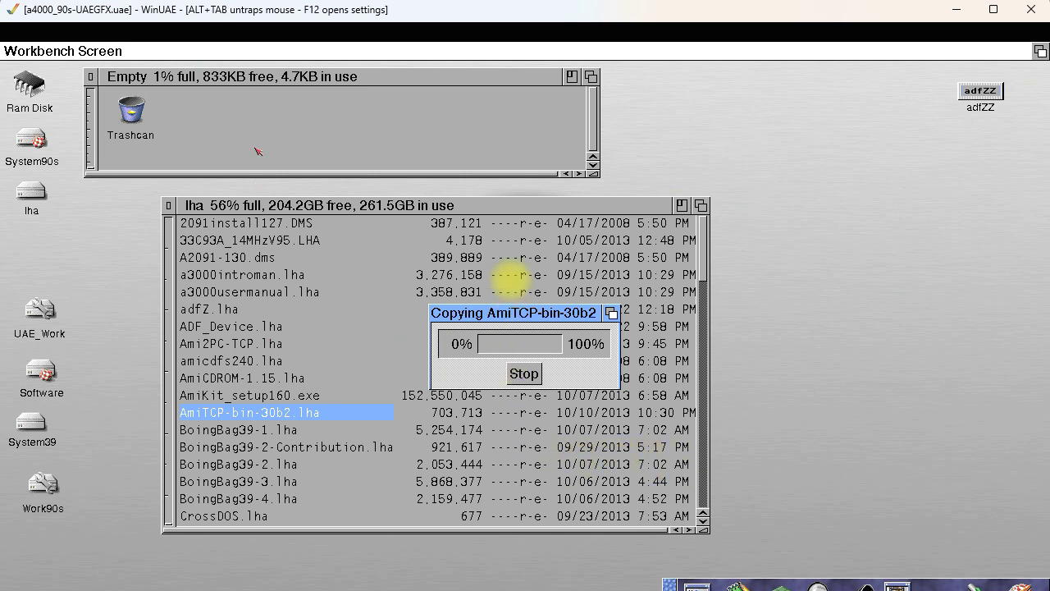
drag(512, 317, 375, 133)
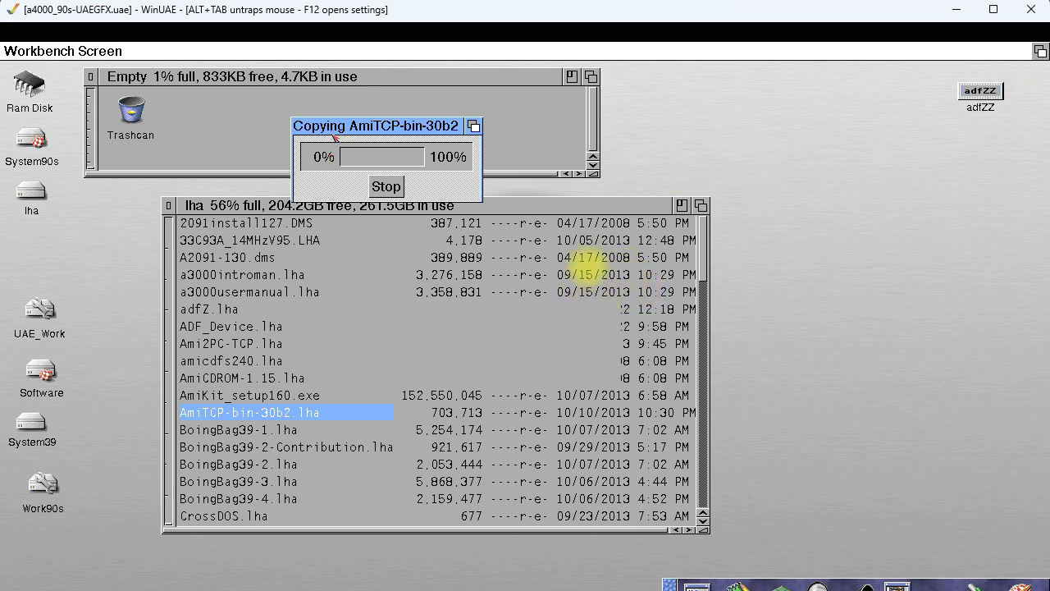
drag(333, 135, 338, 119)
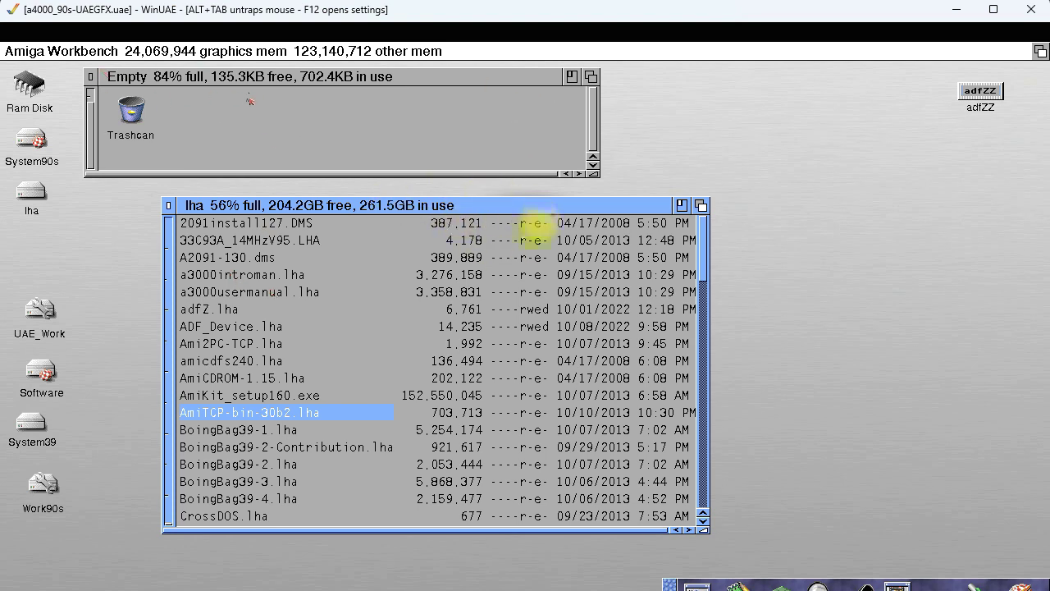
- Show all files in the resized Empty disk window and move the AmiTCP-bin-30b2.lha icon beside the Trashcan before closing the window
drag(594, 177, 526, 223)
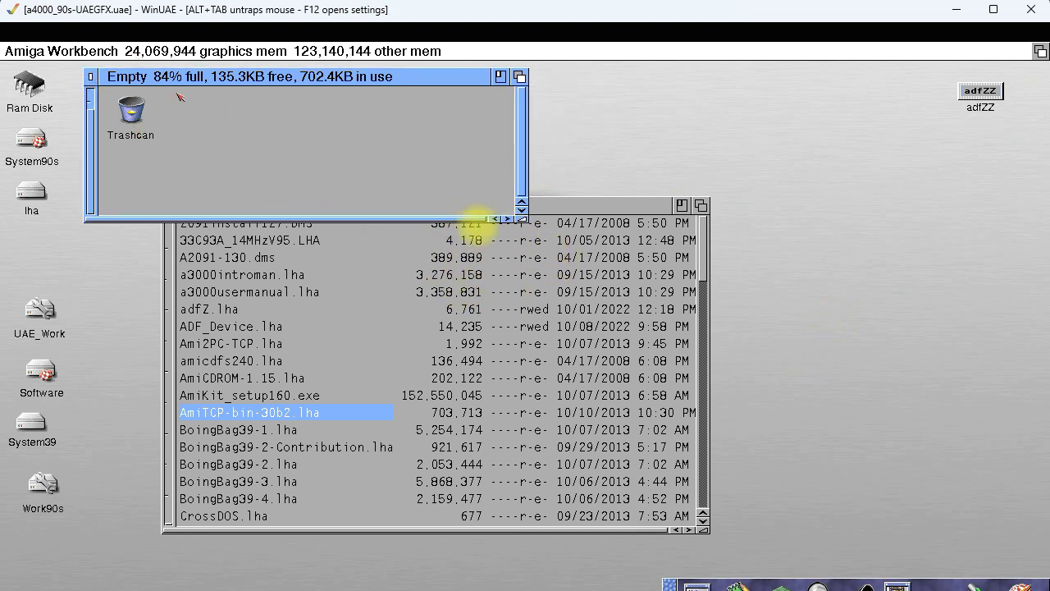
right_click(176, 51)
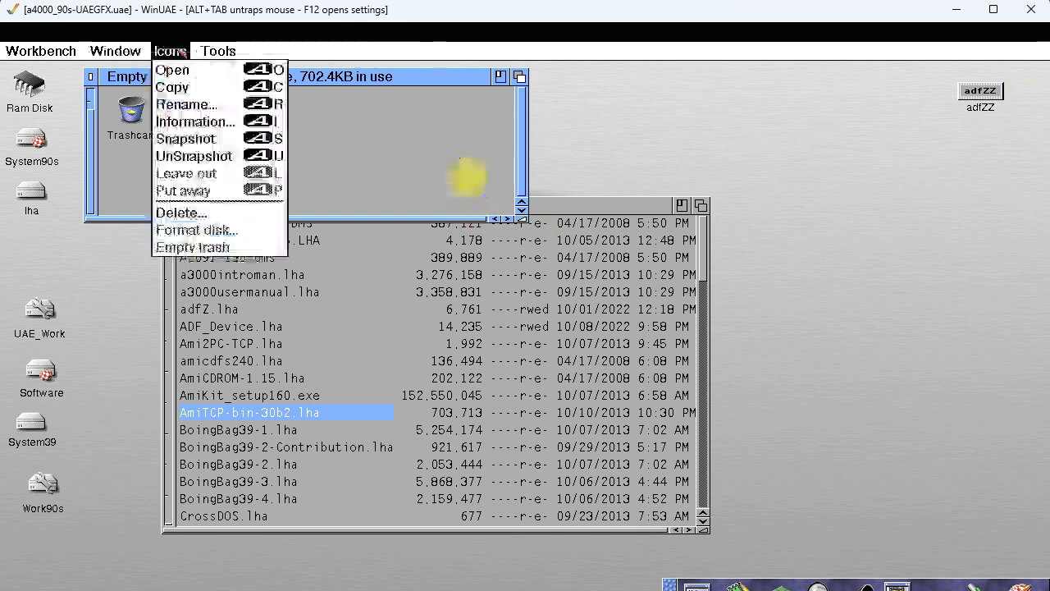
mouse_move(115, 50)
mouse_move(184, 224)
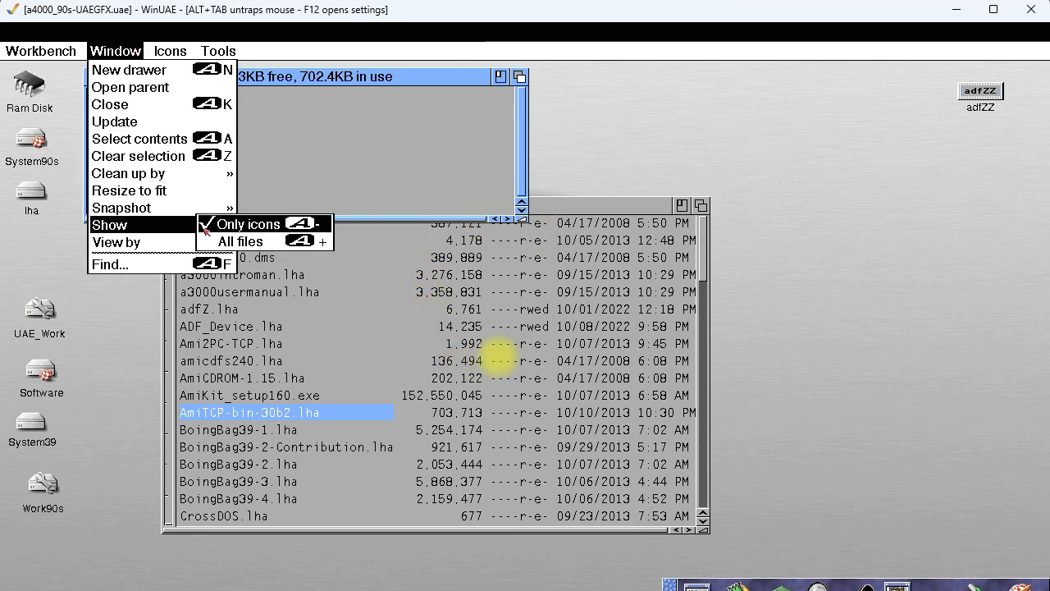
right_click(238, 241)
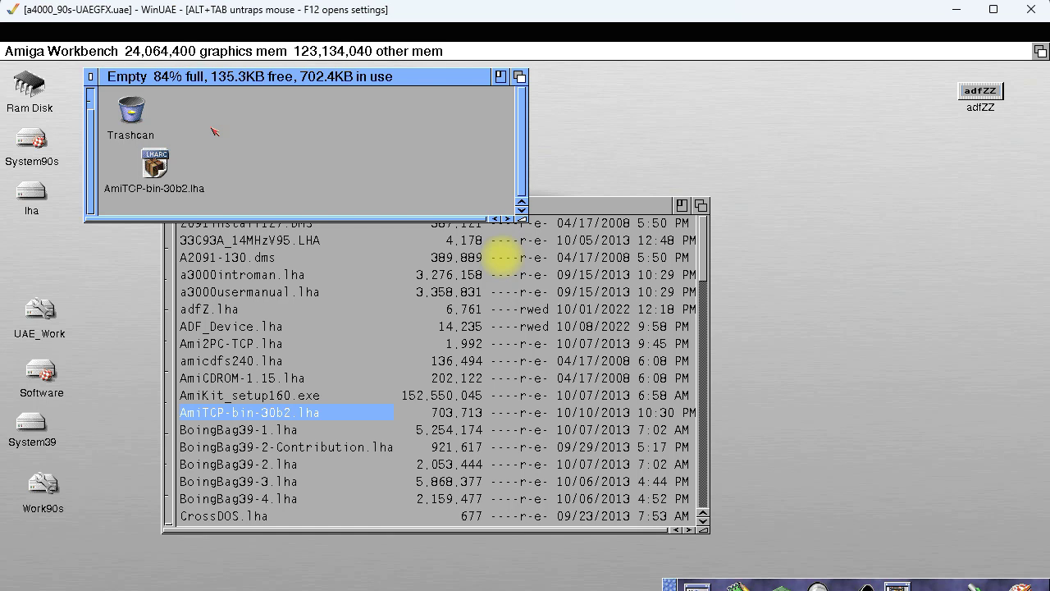
drag(154, 162, 254, 130)
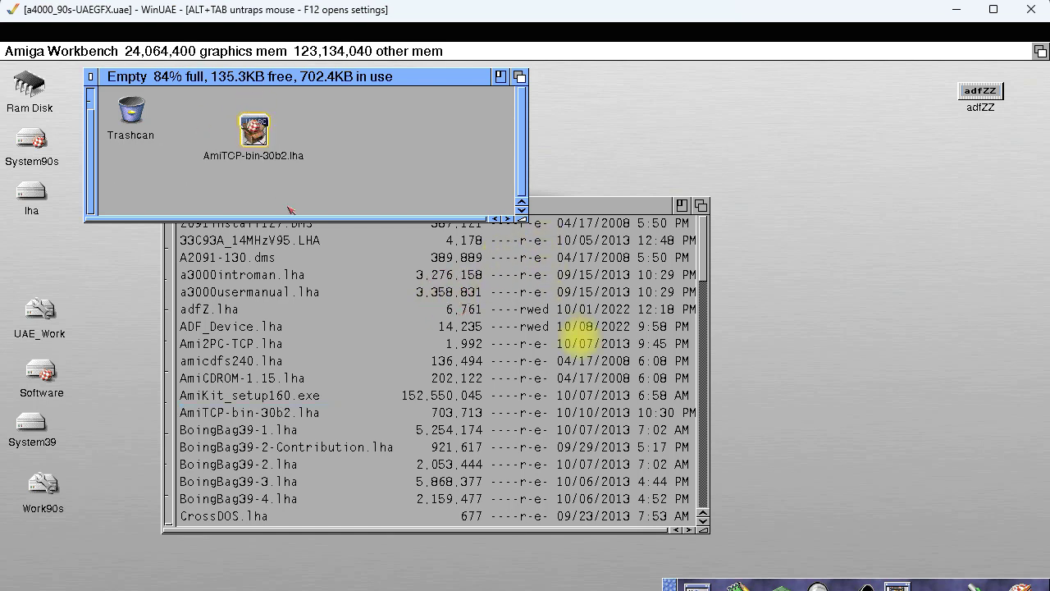
click(92, 77)
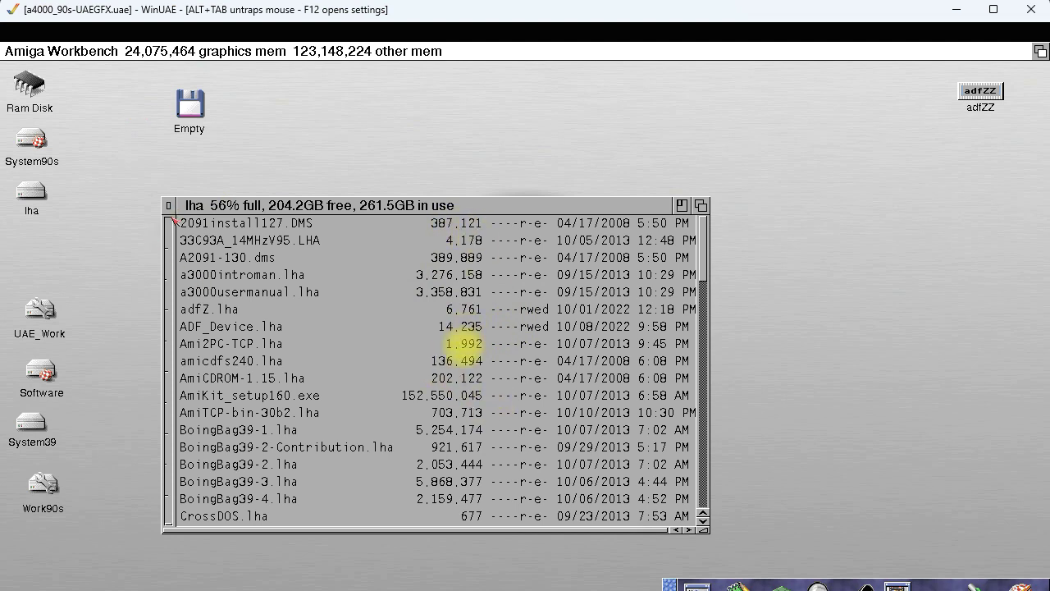
- Leave the running emulation and relaunch WinUAE from the Windows desktop
click(463, 347)
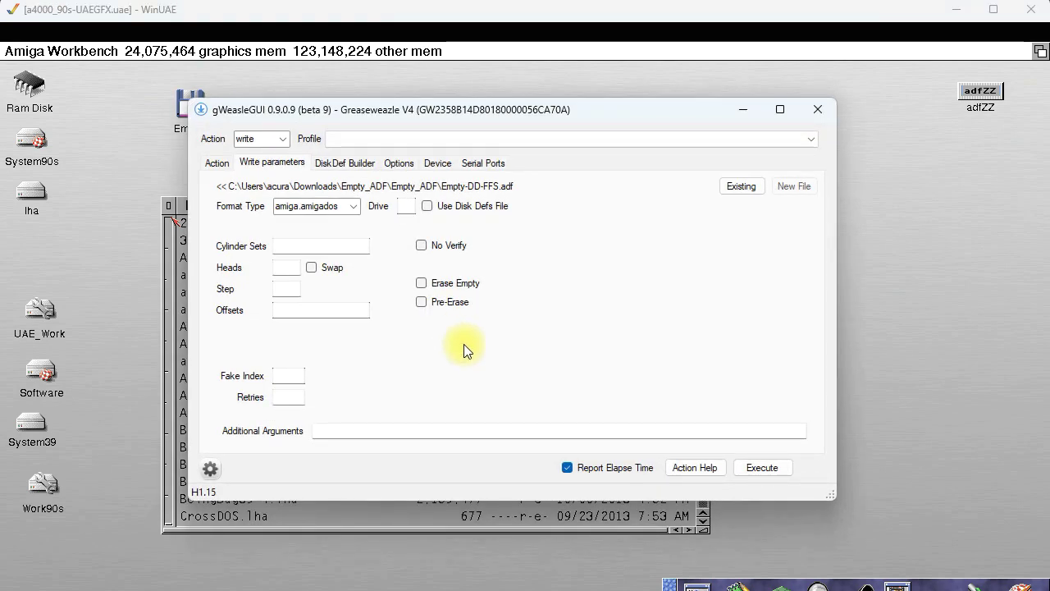
click(956, 9)
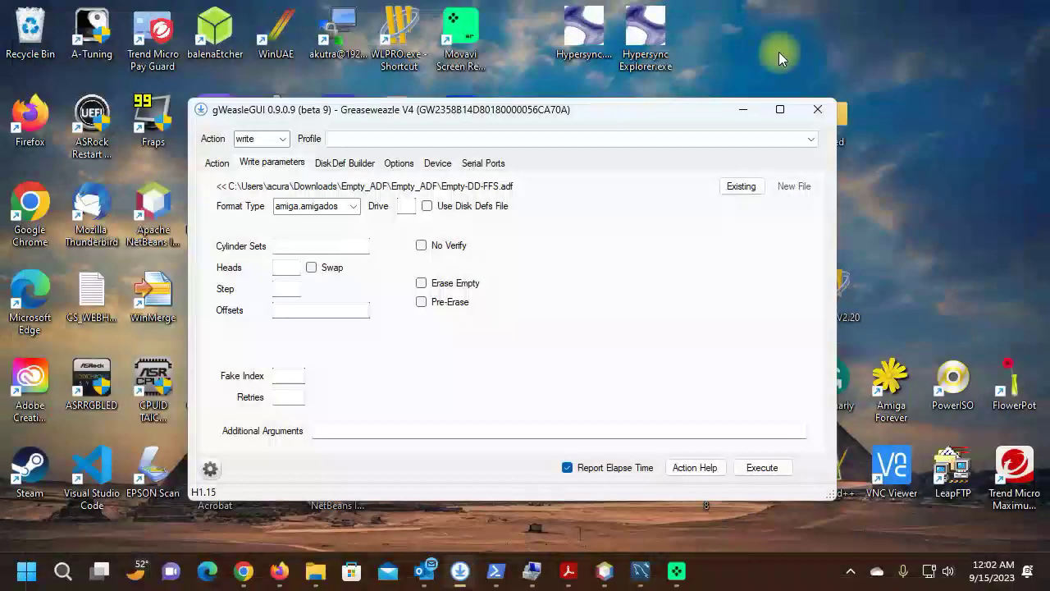
click(279, 29)
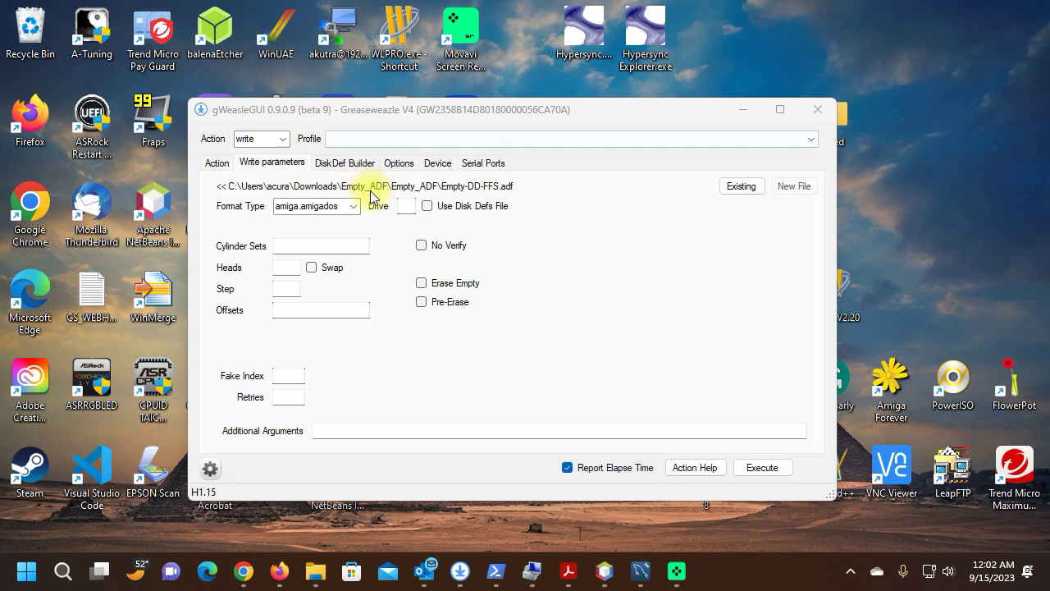
click(673, 366)
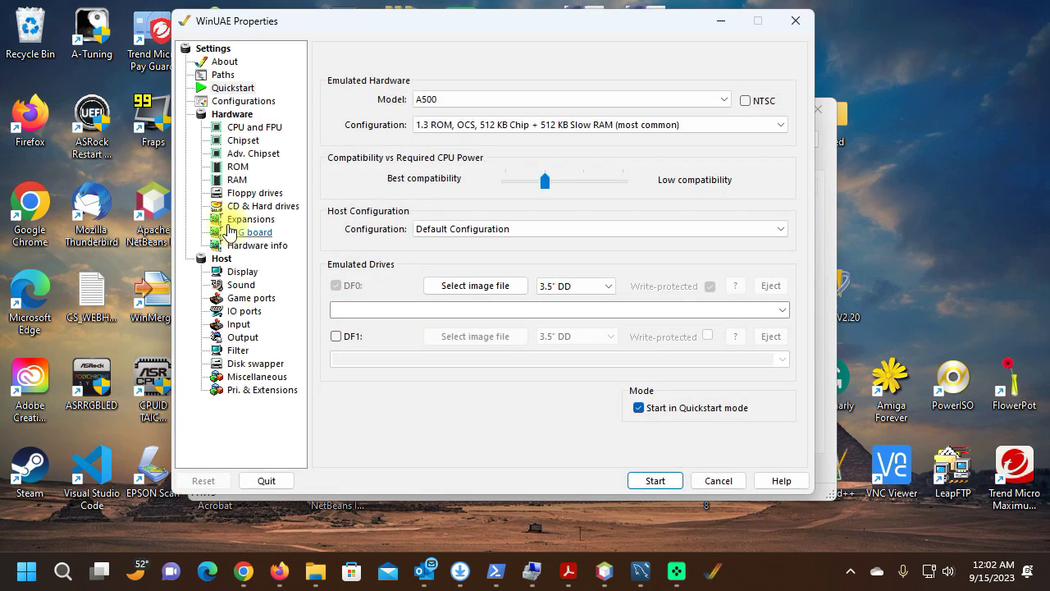
- Load the a4000_90s-UAEGFX configuration in the WinUAE properties
click(243, 100)
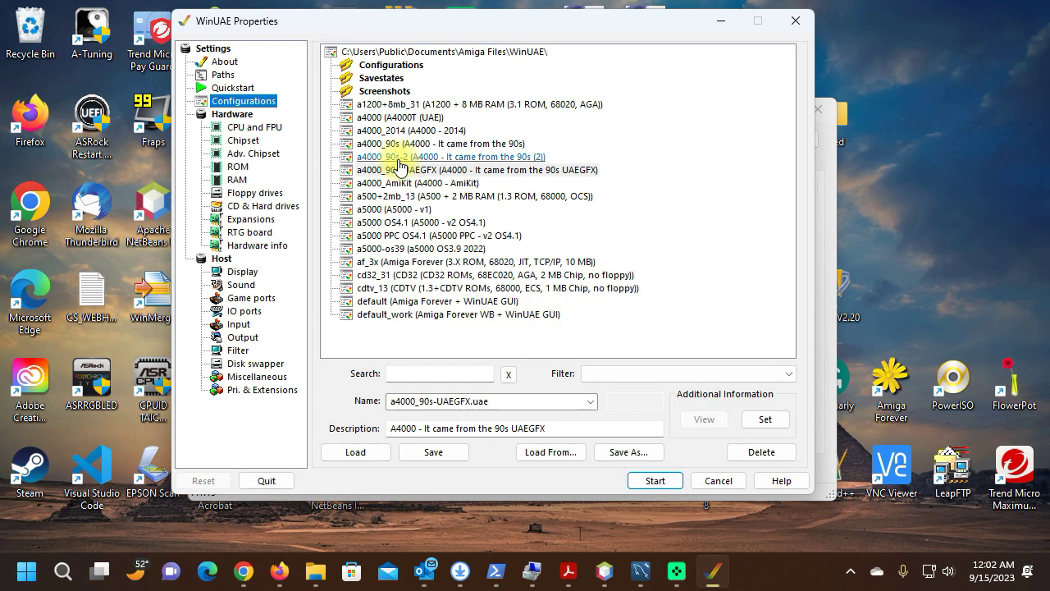
click(402, 170)
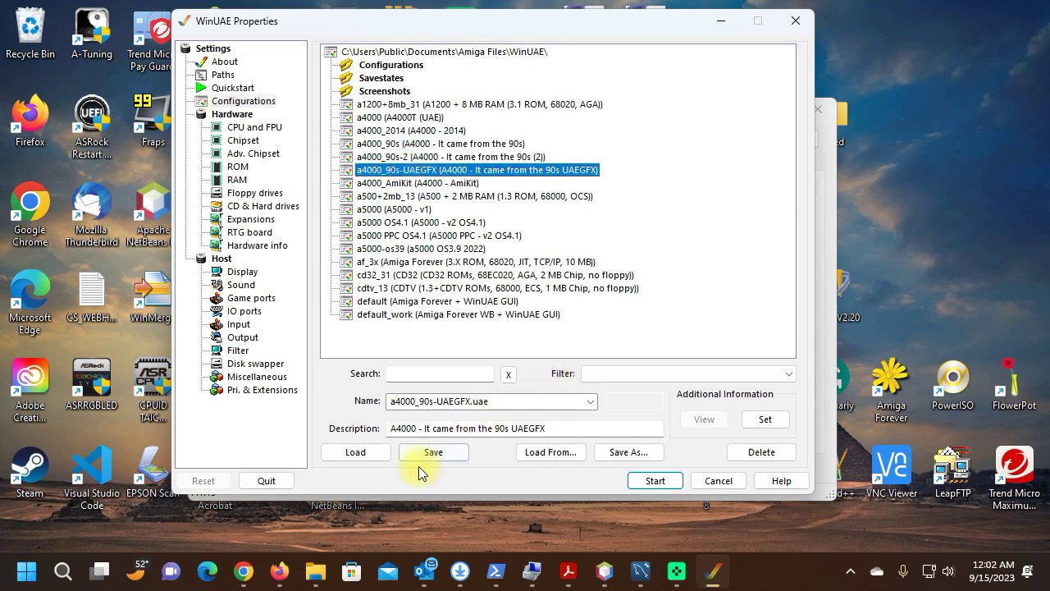
click(356, 452)
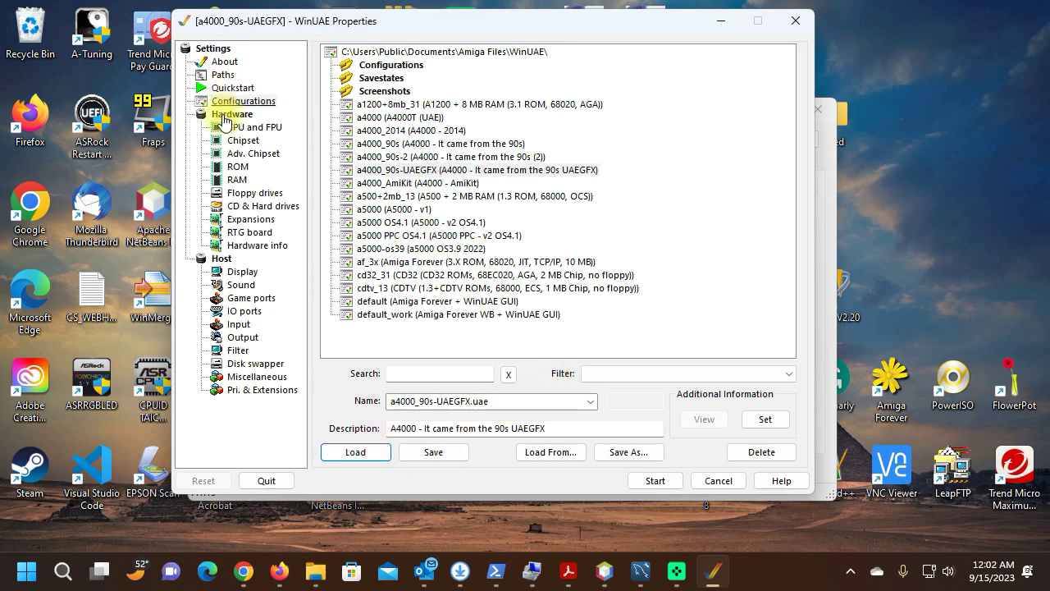
- Set the Drive 3 FloppyBridge profile's disk type to DD (always detect all disks as double density) and save the profile
click(250, 193)
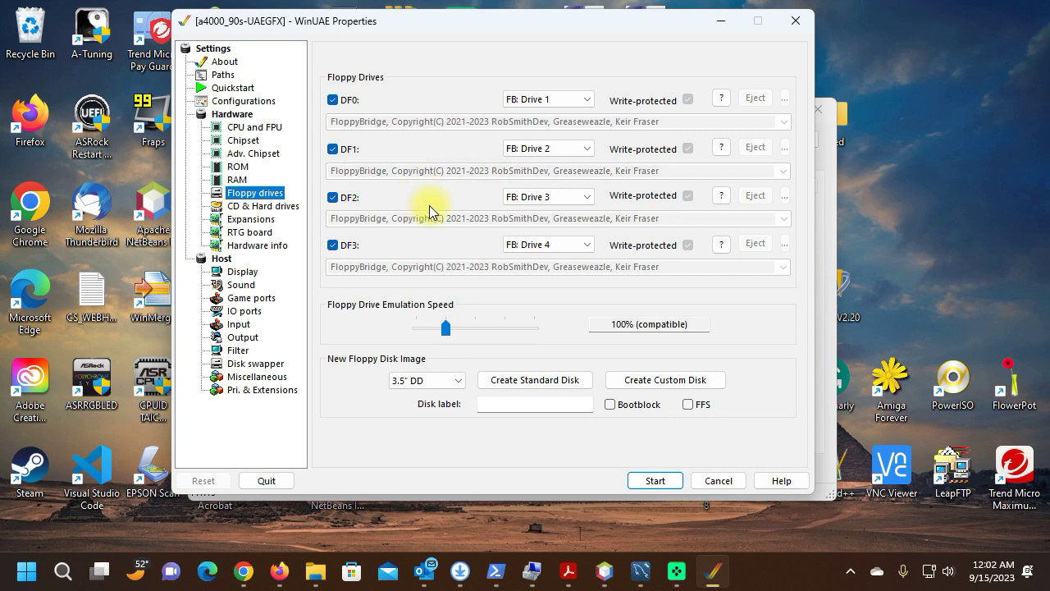
click(585, 197)
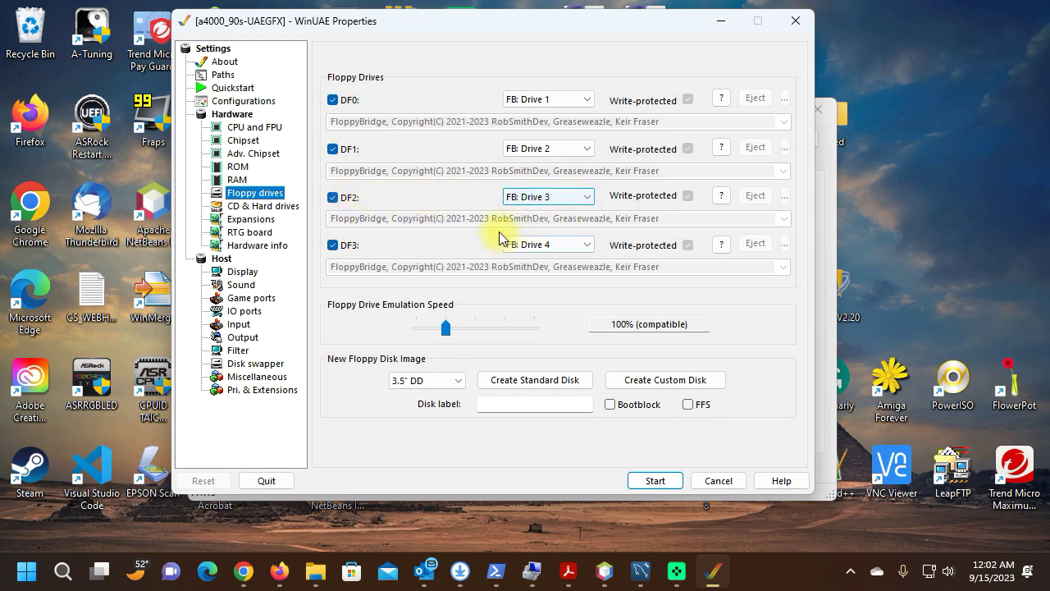
click(551, 197)
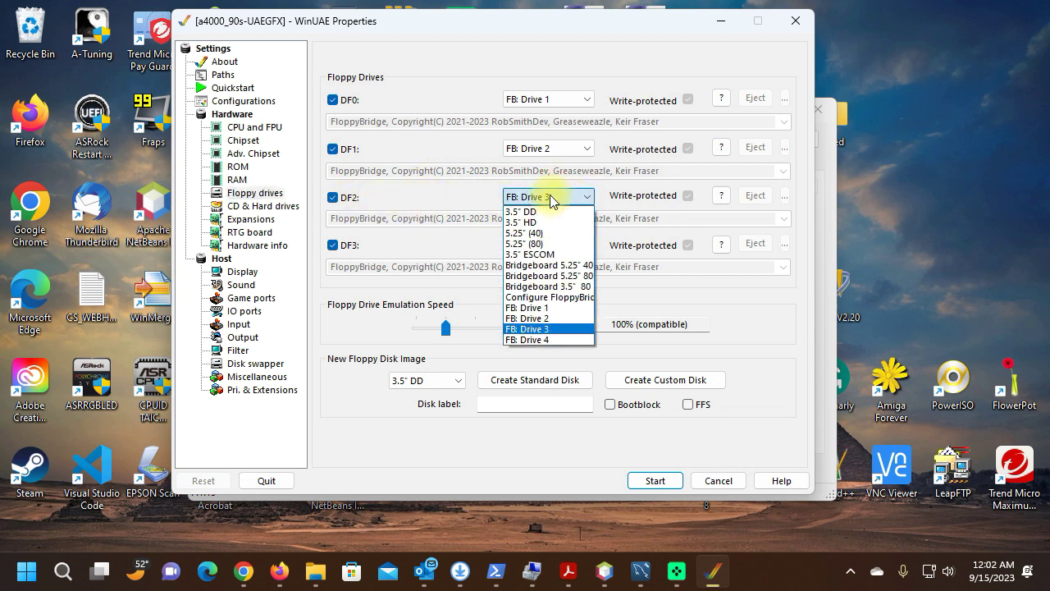
click(548, 297)
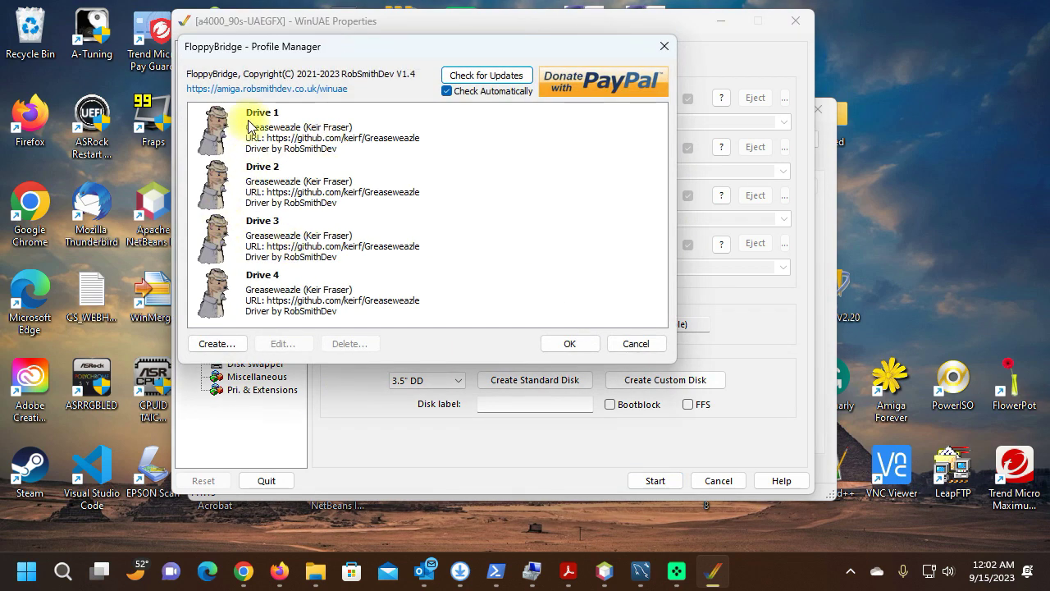
click(276, 239)
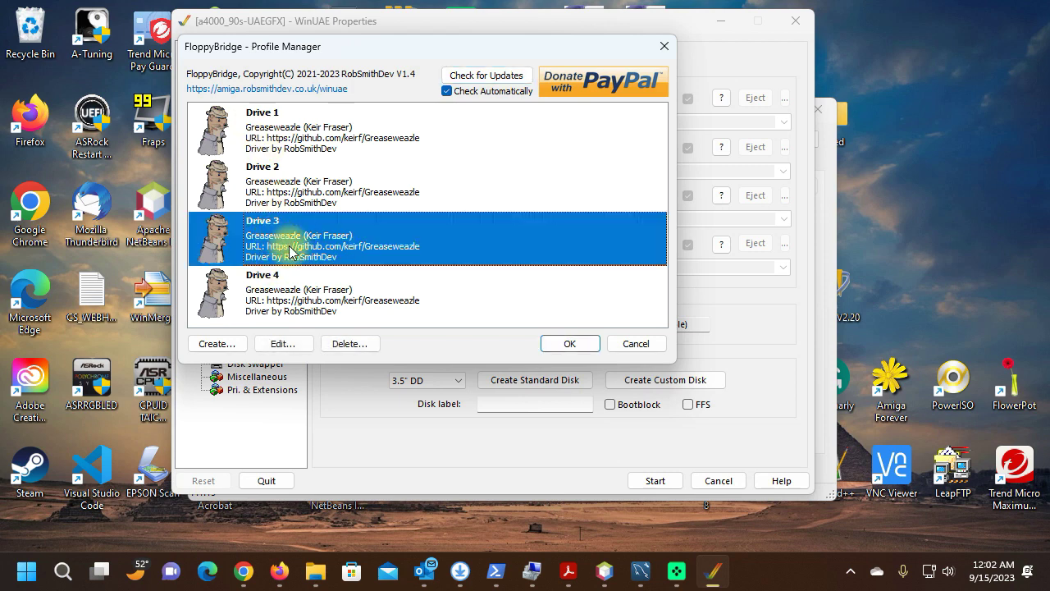
click(283, 344)
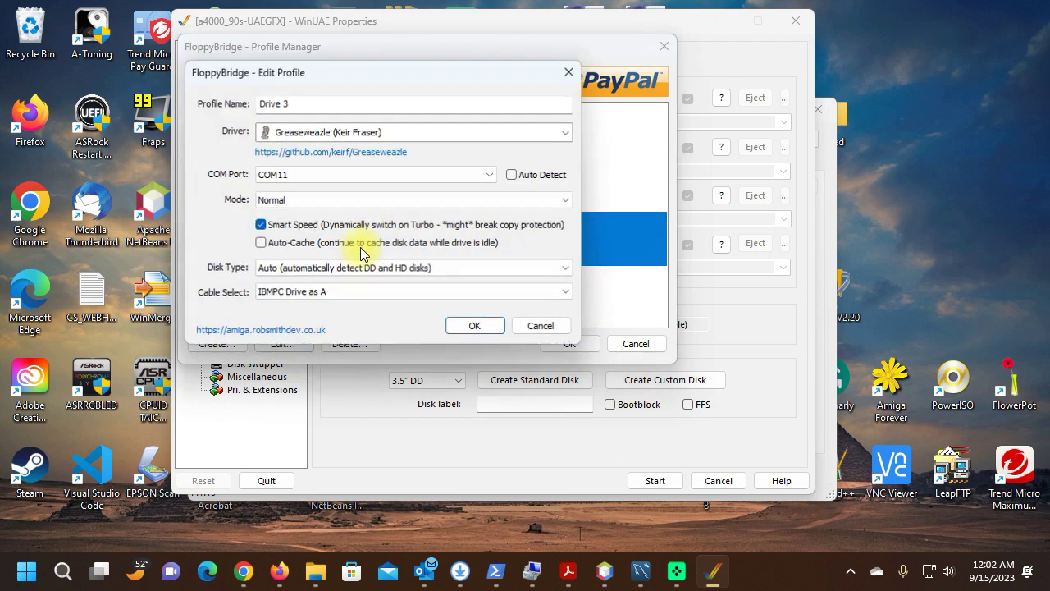
click(346, 268)
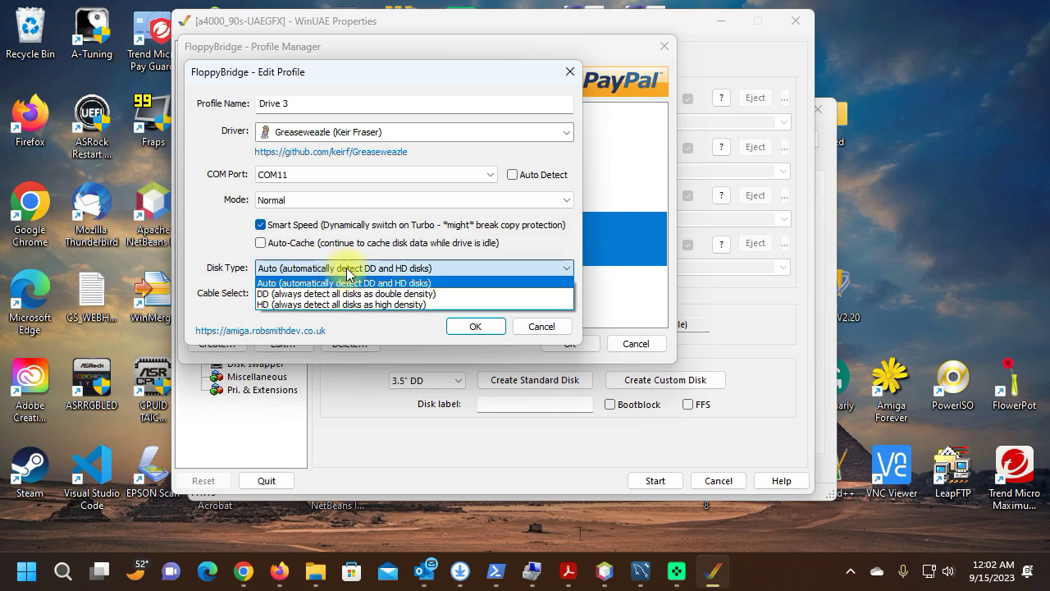
click(346, 294)
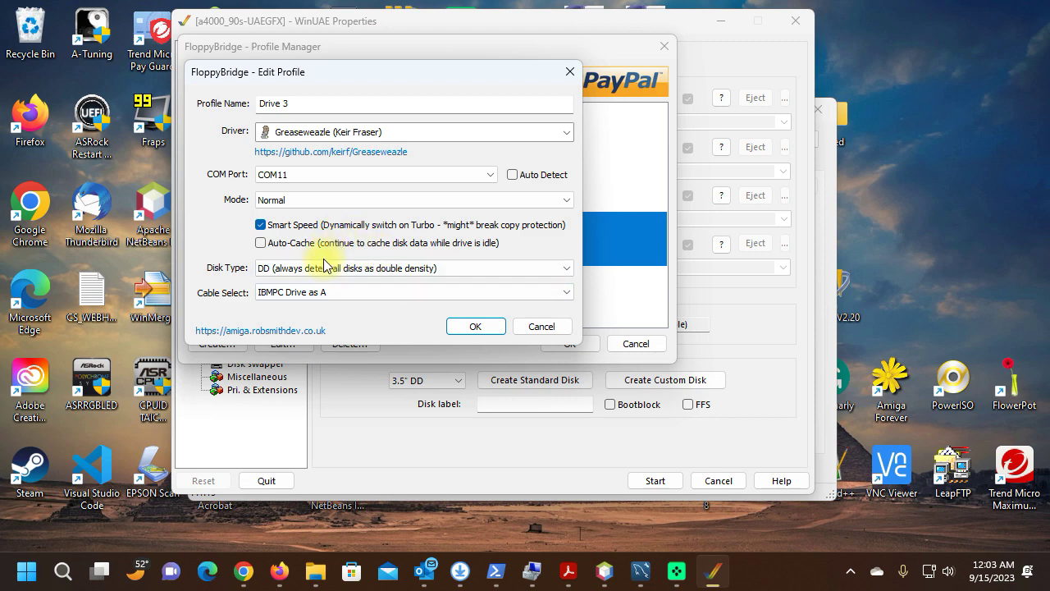
click(351, 270)
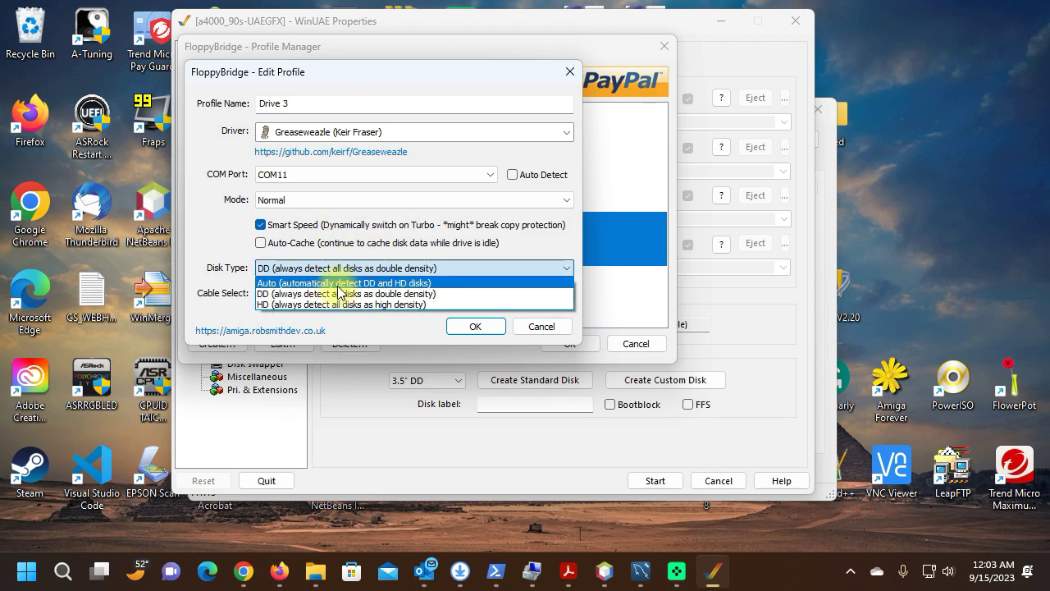
click(348, 294)
click(476, 325)
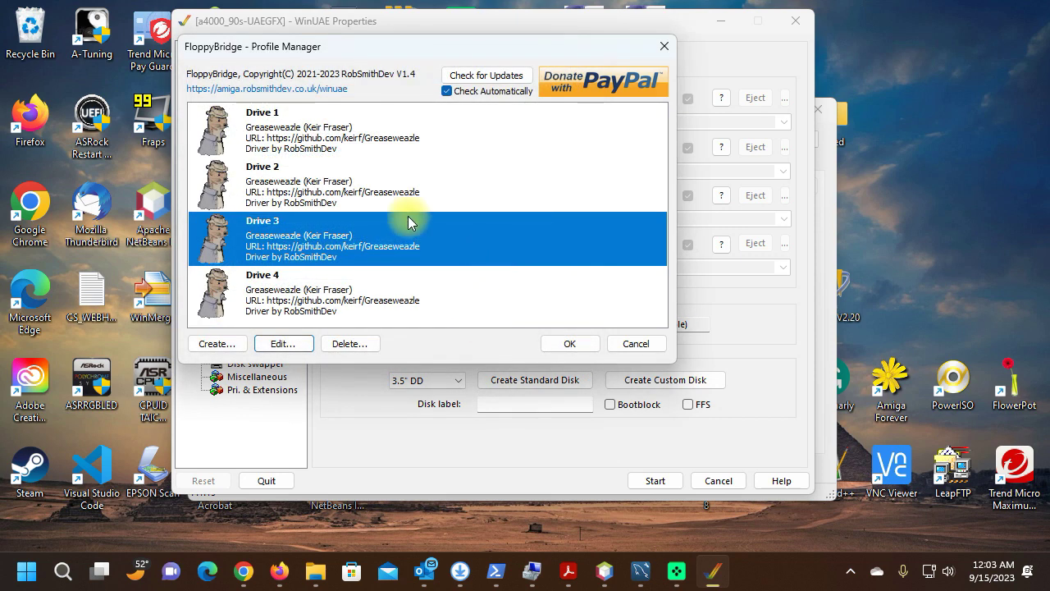
click(578, 343)
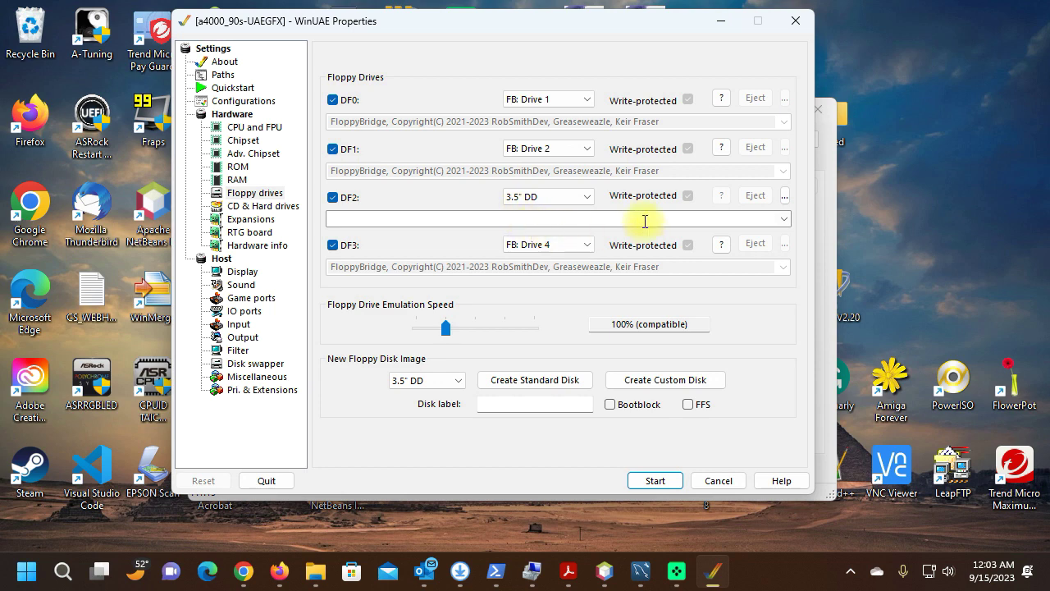
- Assign FB: Drive 3 to DF2 again, leaving its disk image unselected
click(782, 218)
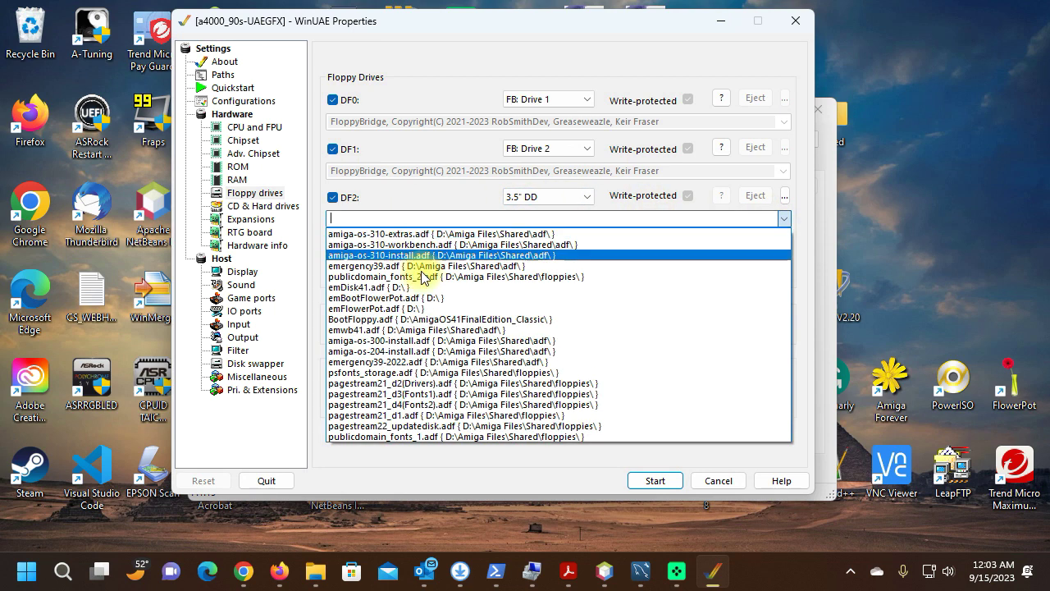
click(436, 202)
click(554, 191)
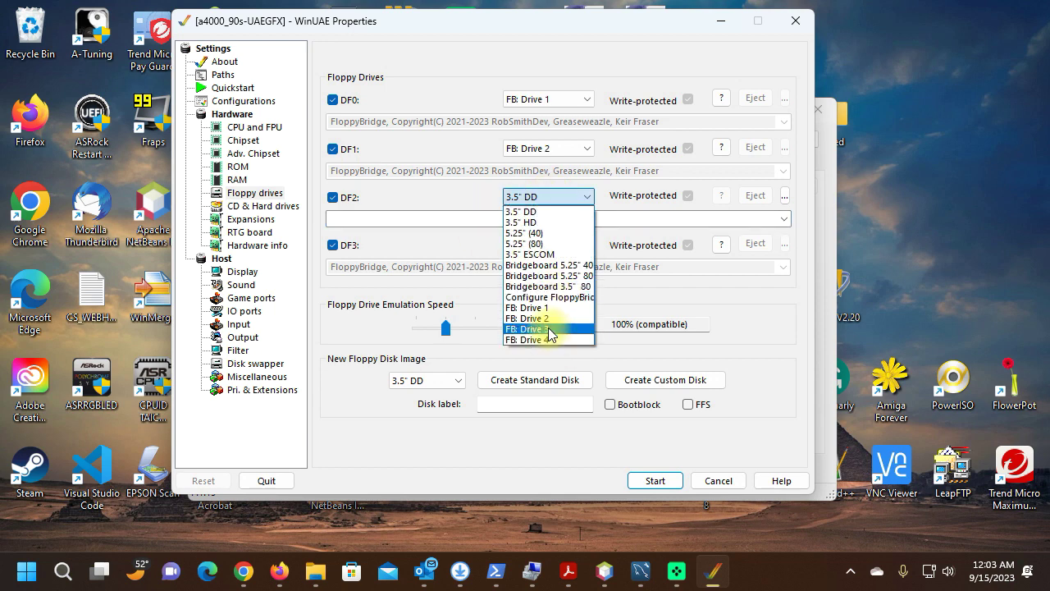
click(549, 325)
- Set the Drive 3 profile's disk type to Auto (automatically detect DD and HD disks), save it, and reassign FB: Drive 3 to DF2
click(550, 198)
click(563, 301)
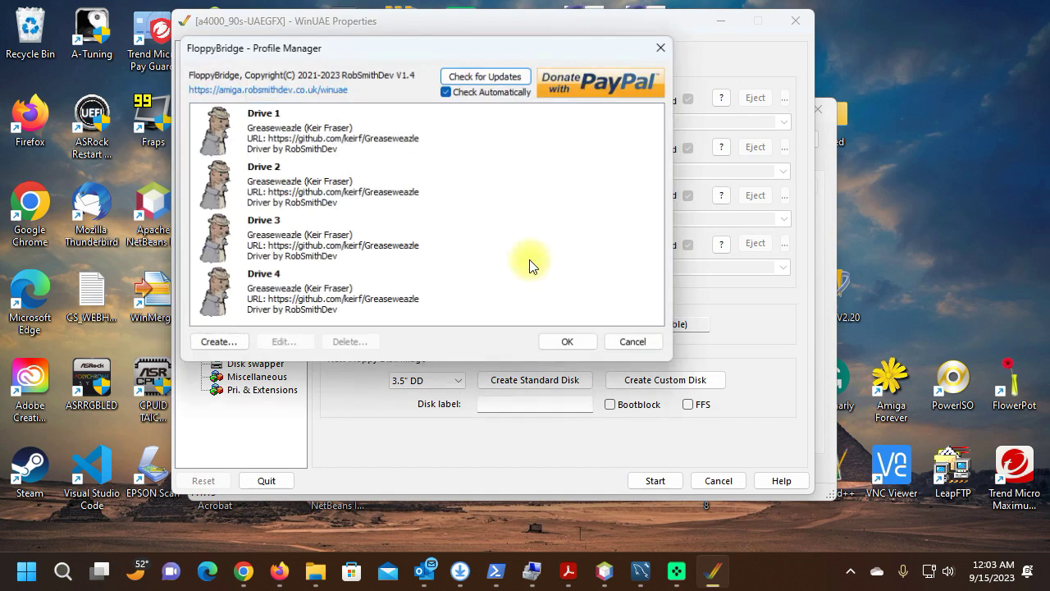
double_click(277, 241)
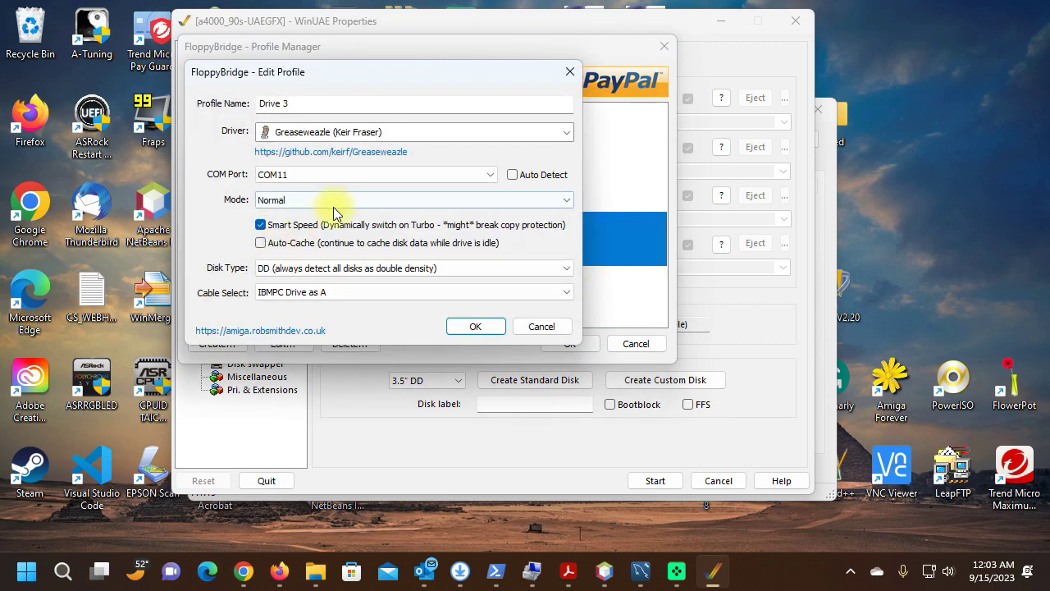
click(312, 275)
click(312, 288)
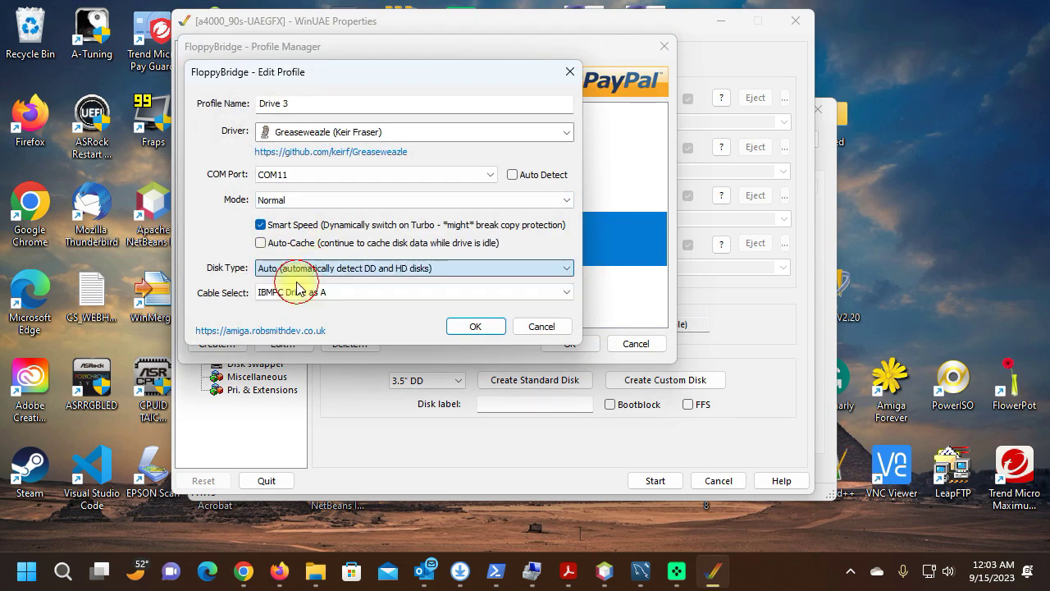
click(481, 328)
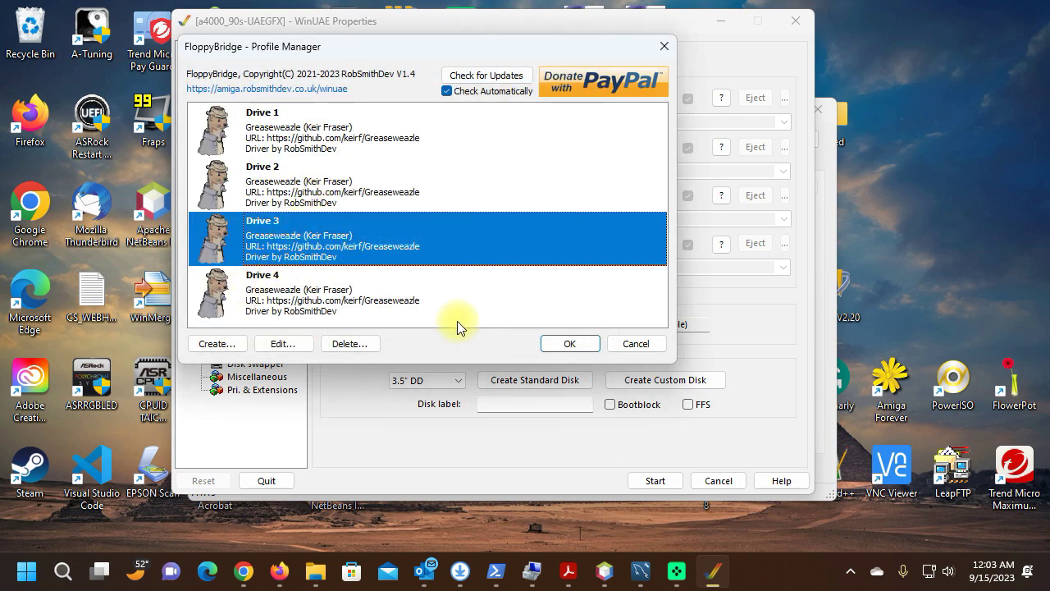
click(568, 345)
click(534, 199)
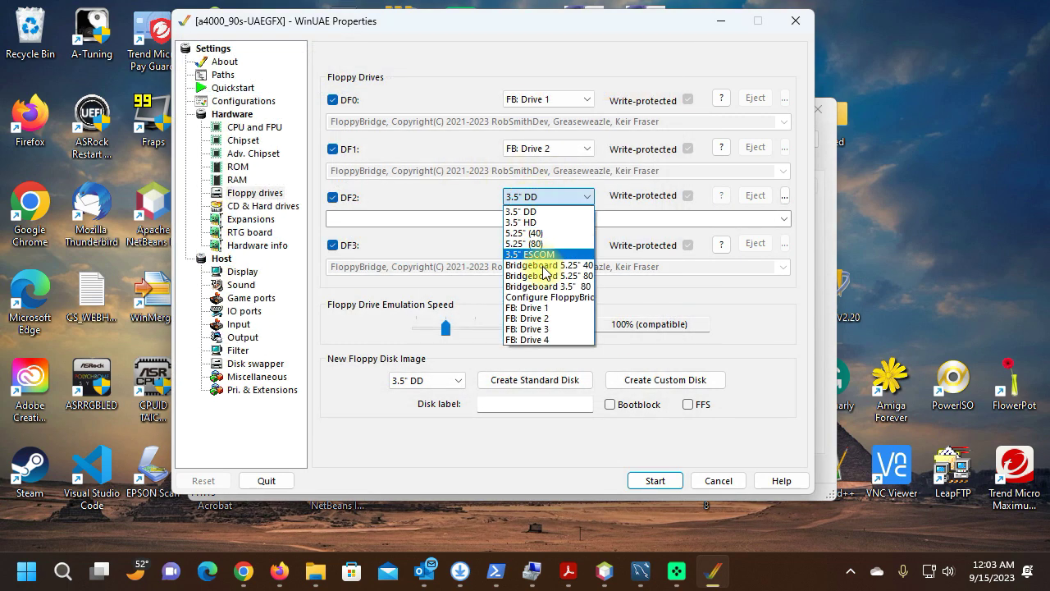
click(537, 328)
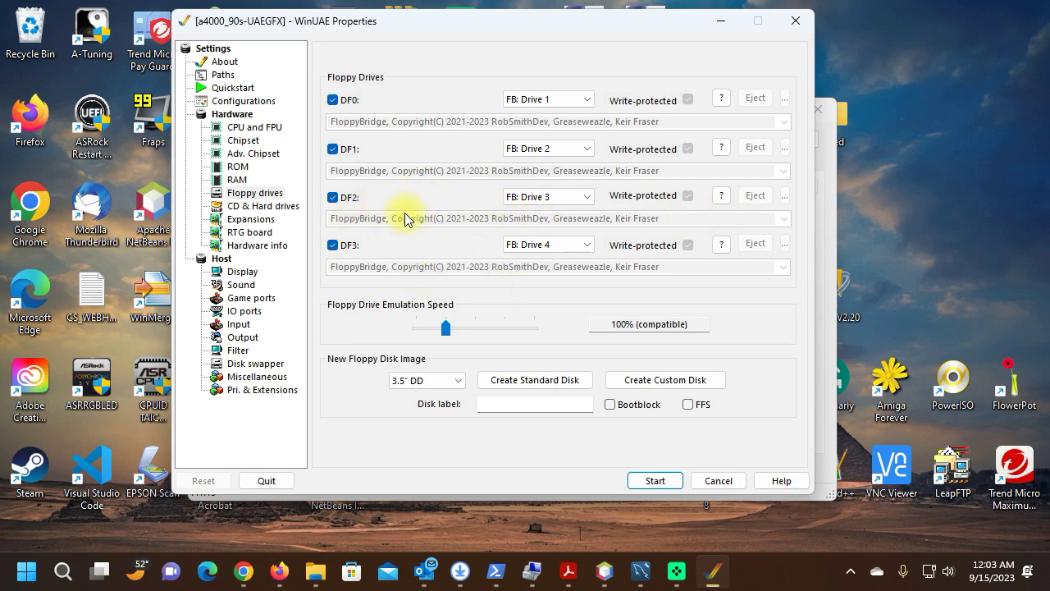
- Review the saved Drive 3 profile settings in the FloppyBridge profile manager without changing them, and restore DF2 to FB: Drive 3
click(543, 197)
click(566, 295)
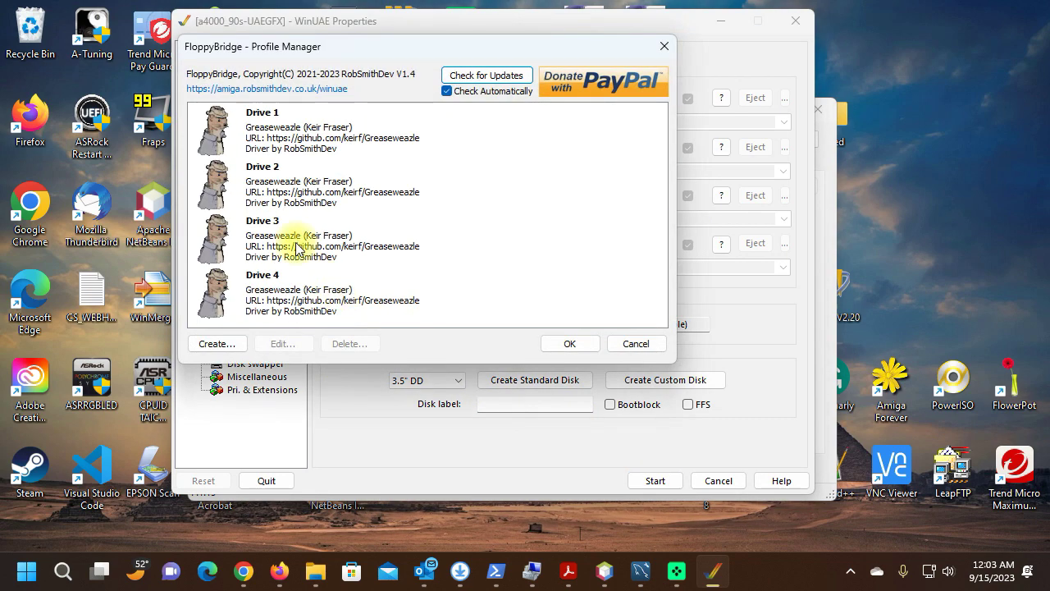
double_click(297, 248)
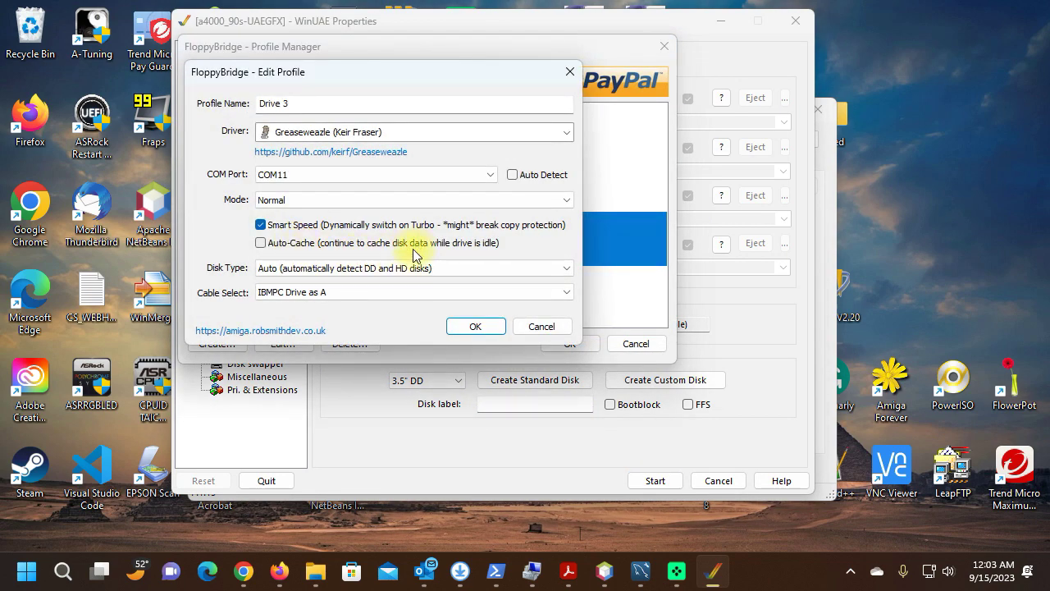
click(563, 326)
click(637, 343)
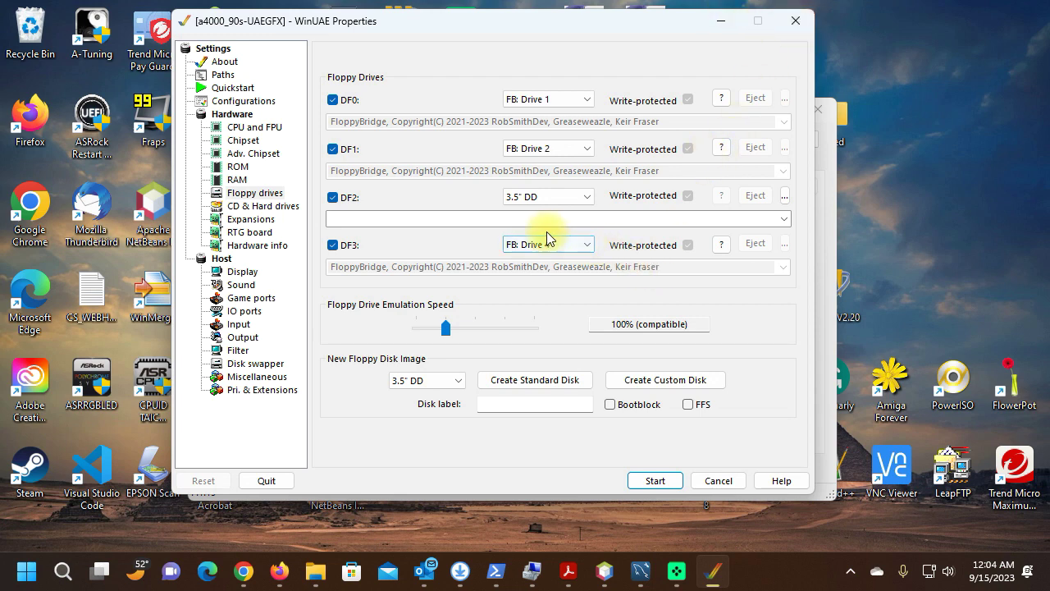
click(535, 197)
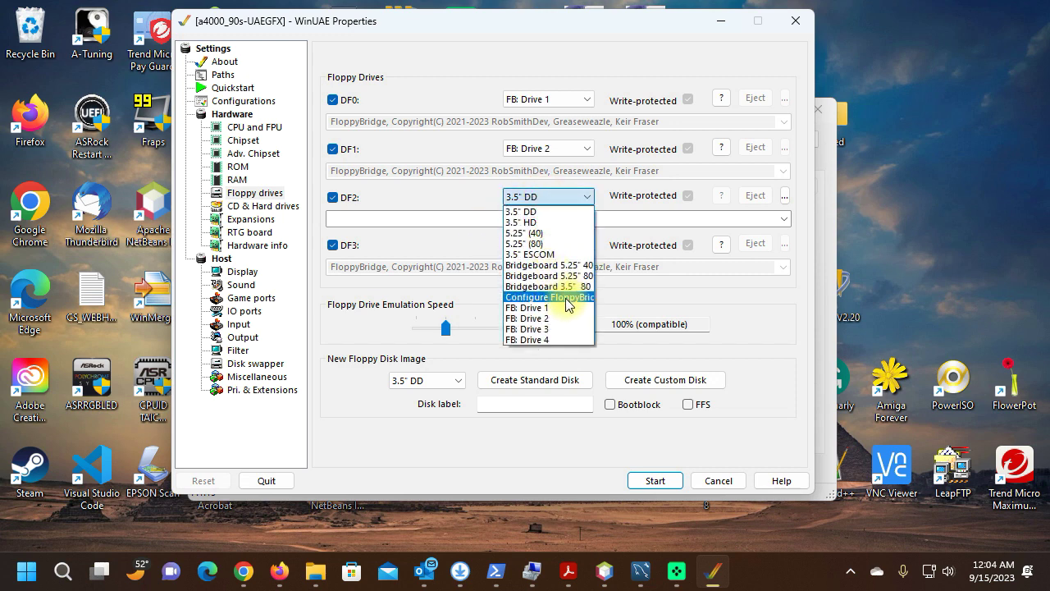
click(544, 329)
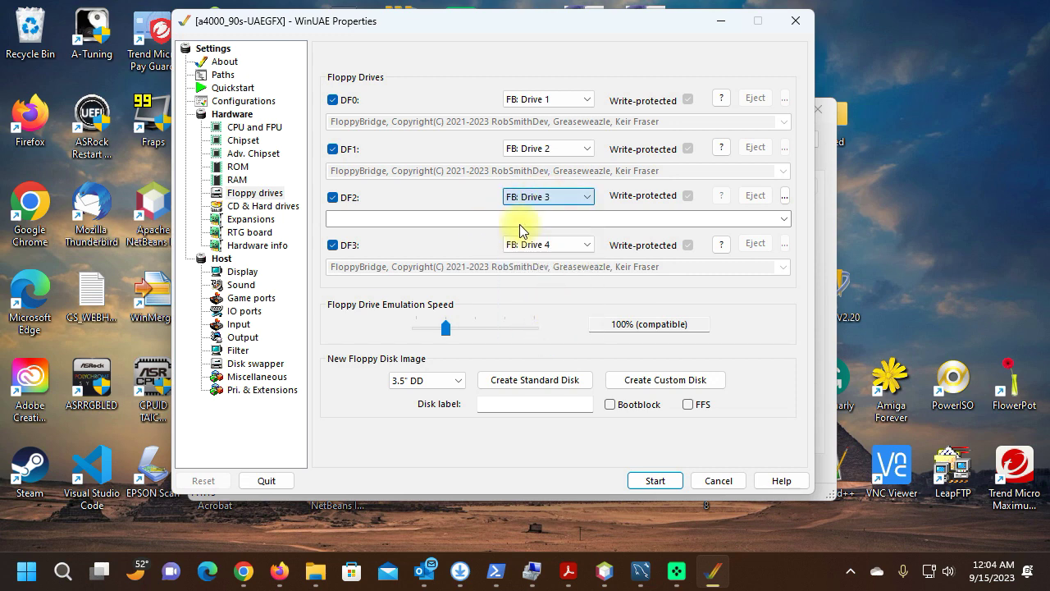